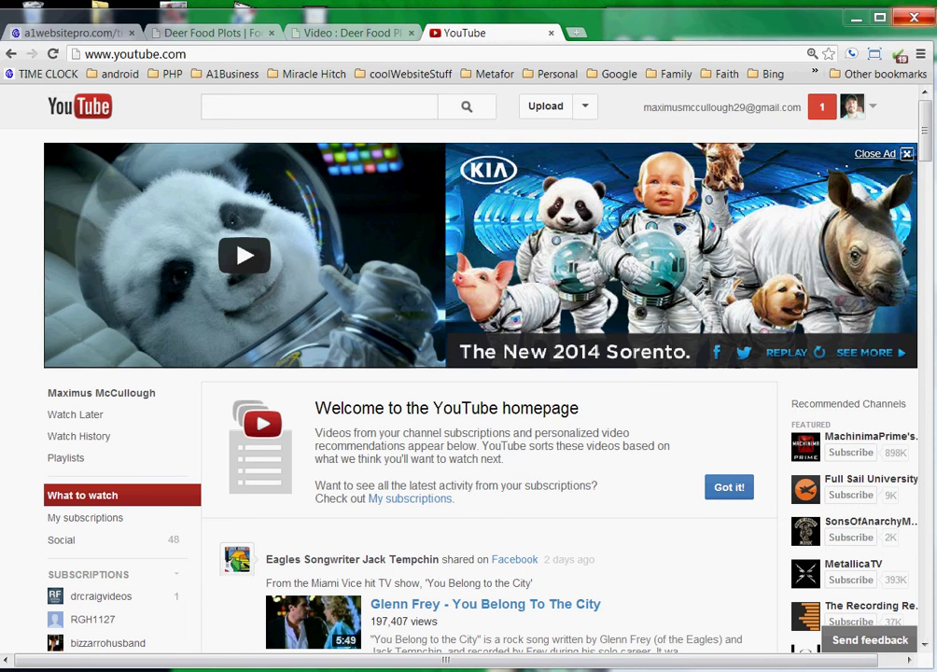
Step: Upload test.avi from TEMP_FOLDER to YouTube with the Public privacy setting
key("alt+Tab")
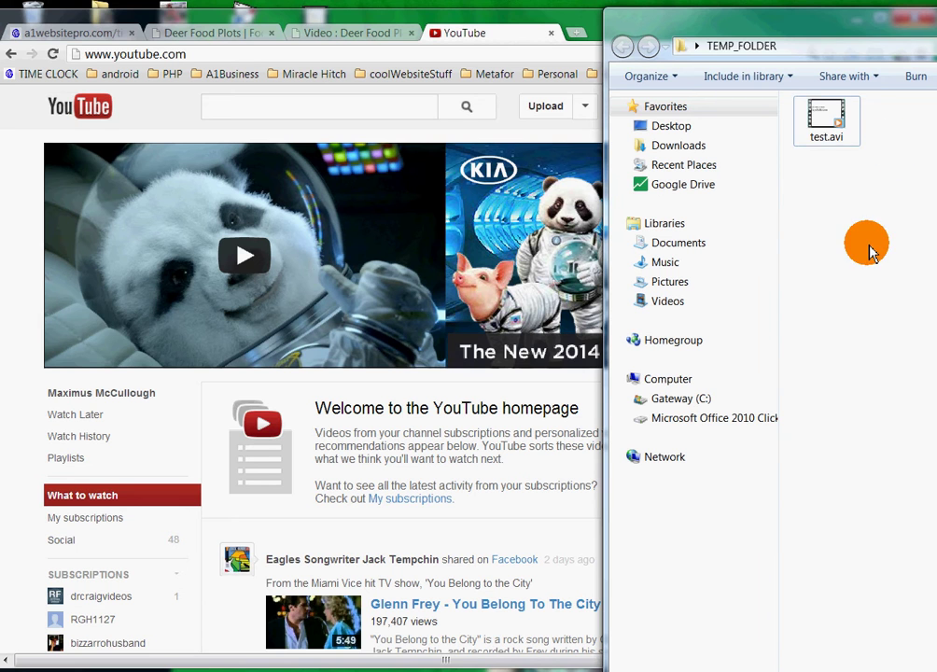
left_click(805, 109)
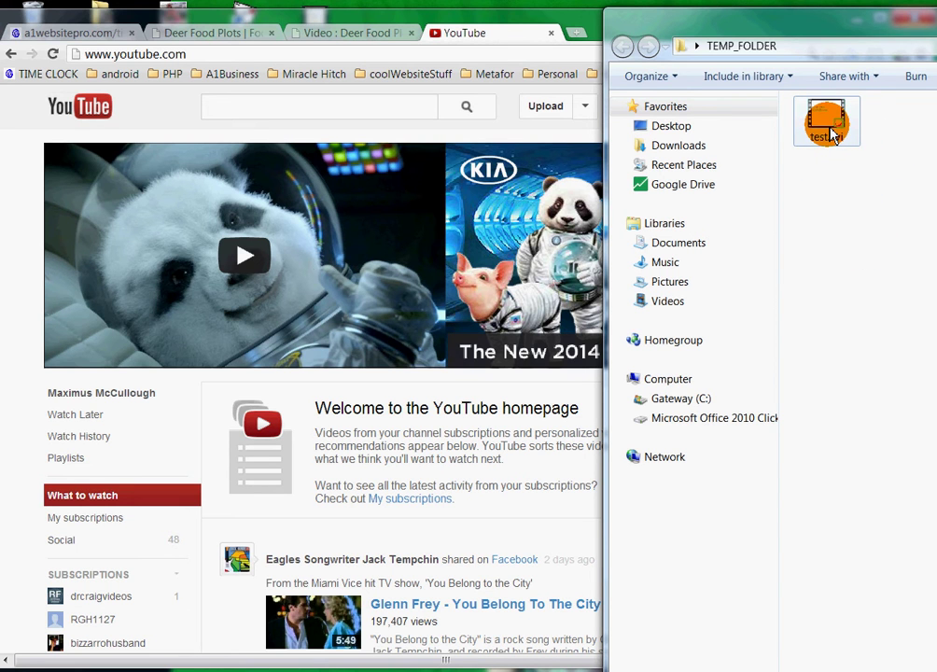
left_click(477, 35)
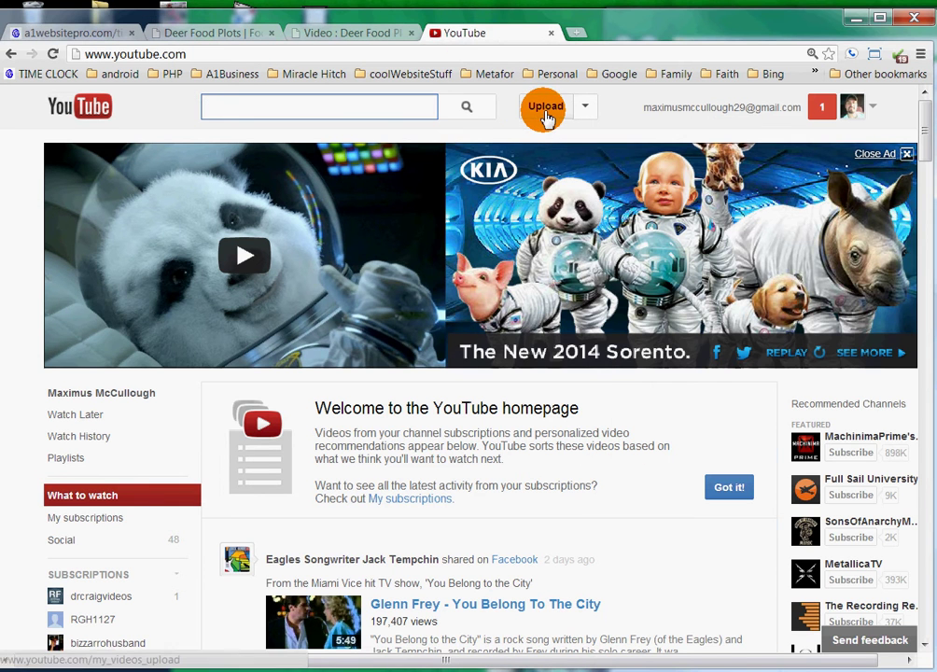
left_click(547, 113)
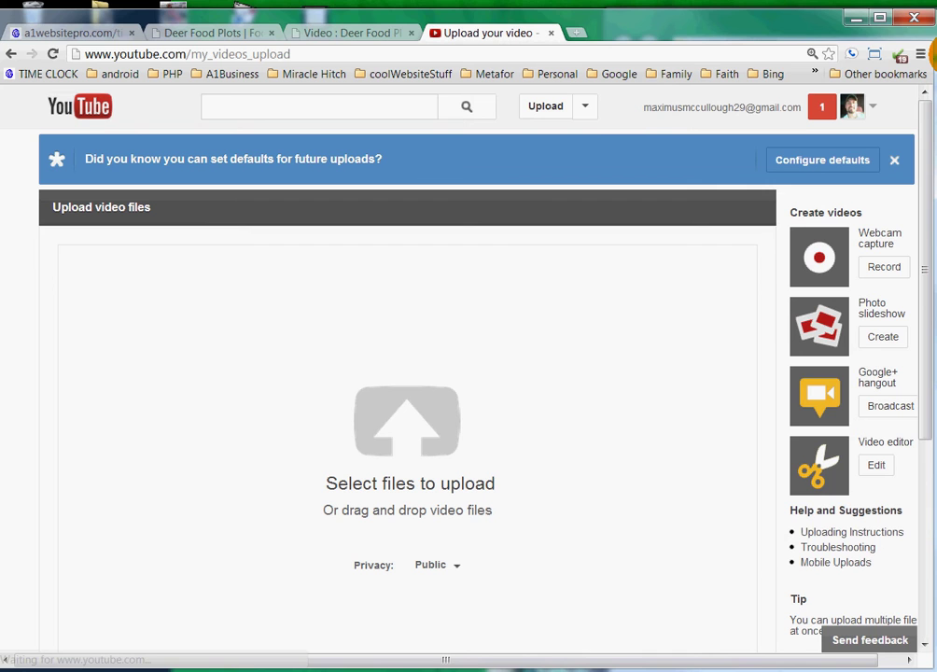
key("alt+Tab")
left_click(832, 125)
left_click_drag(833, 125, 425, 439)
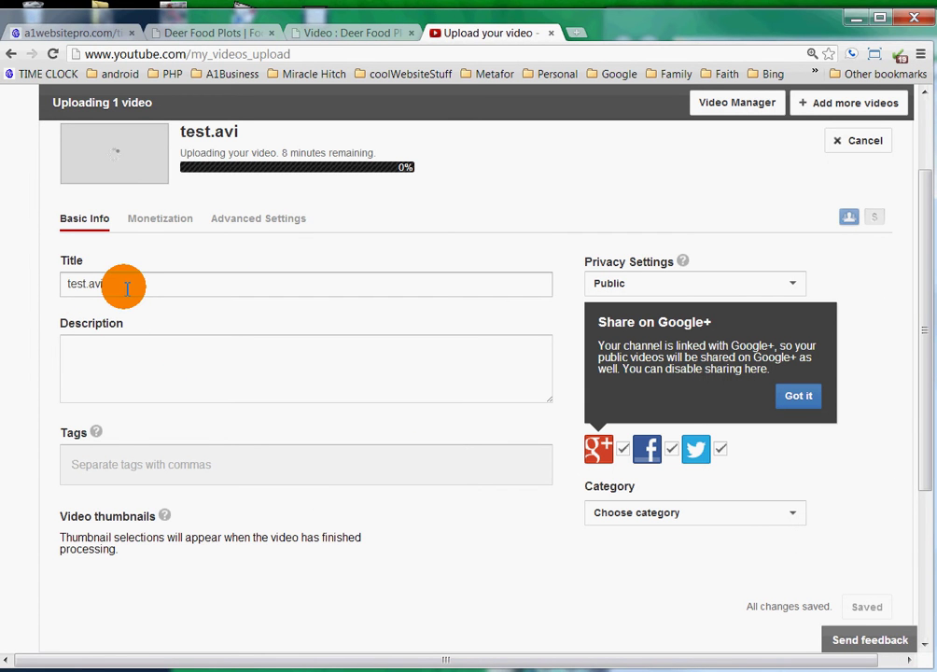
Step: Set the video's title to "The is a test" and its description to "This is a test for a tutorial"
left_click_drag(128, 288, 8, 283)
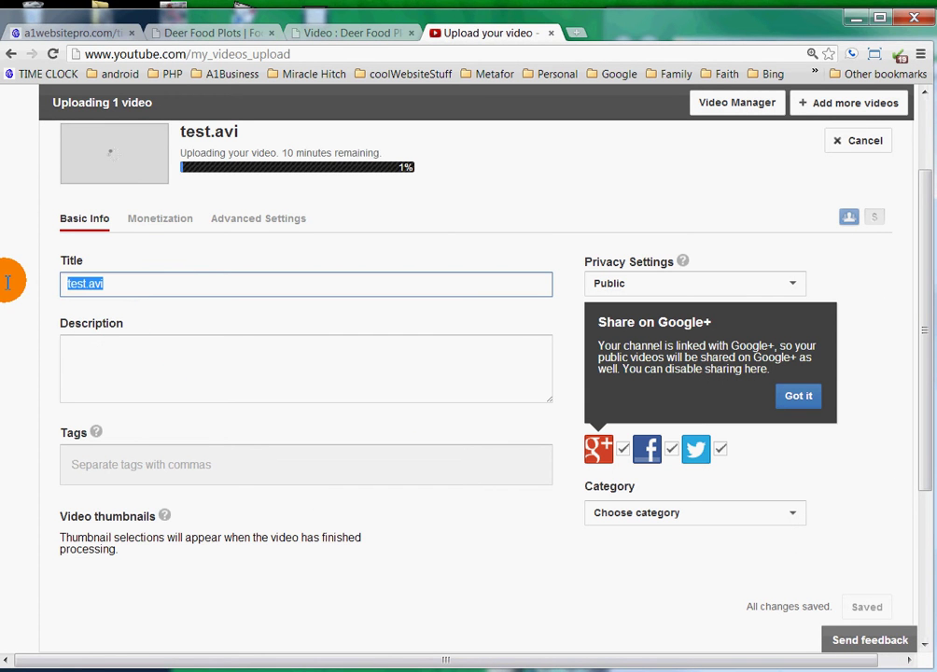
type("The is ")
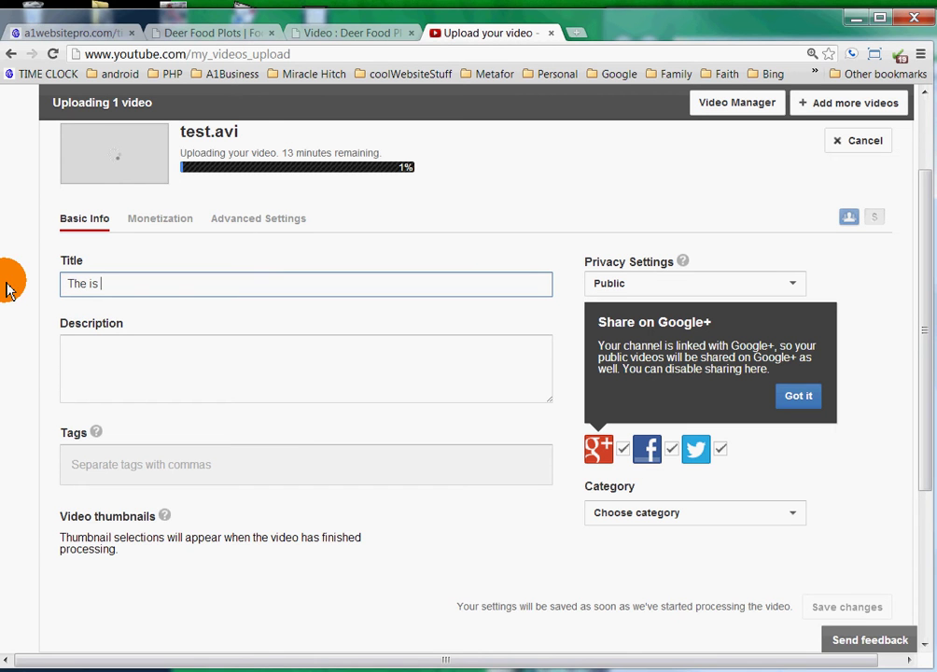
type("a test")
left_click(266, 364)
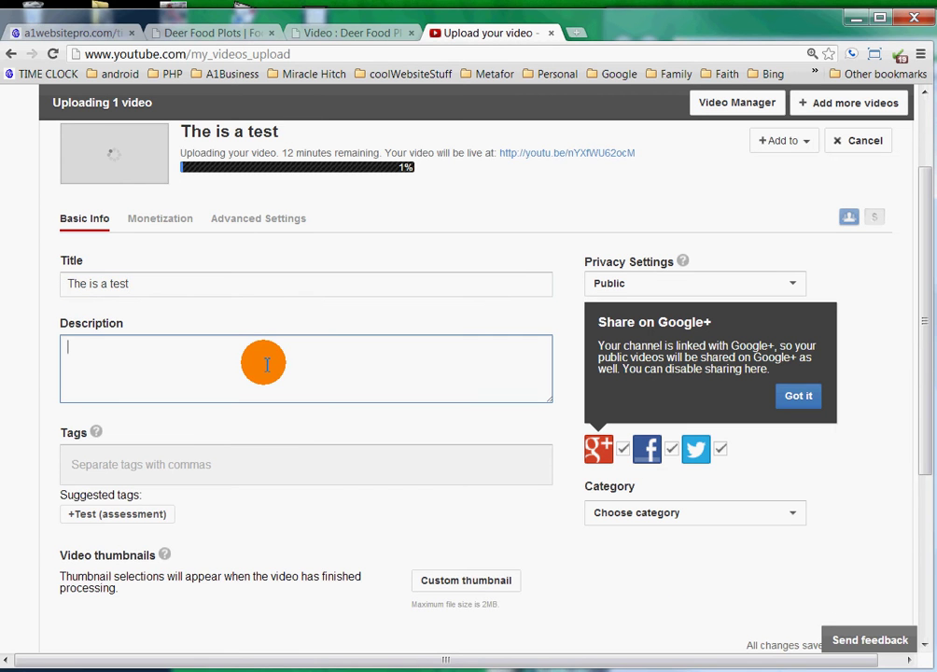
type("This i")
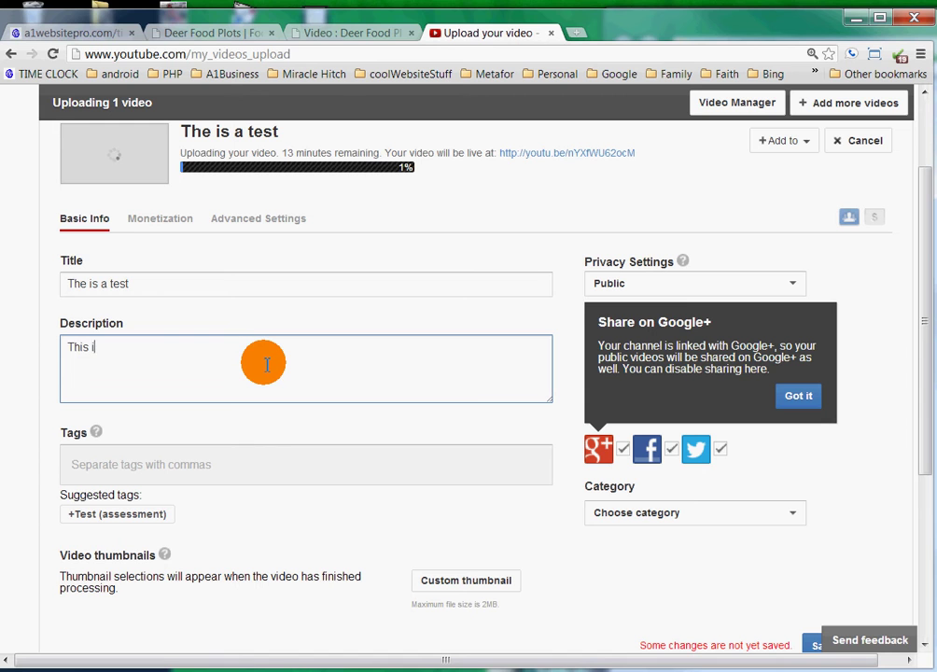
type("s a test for a tu")
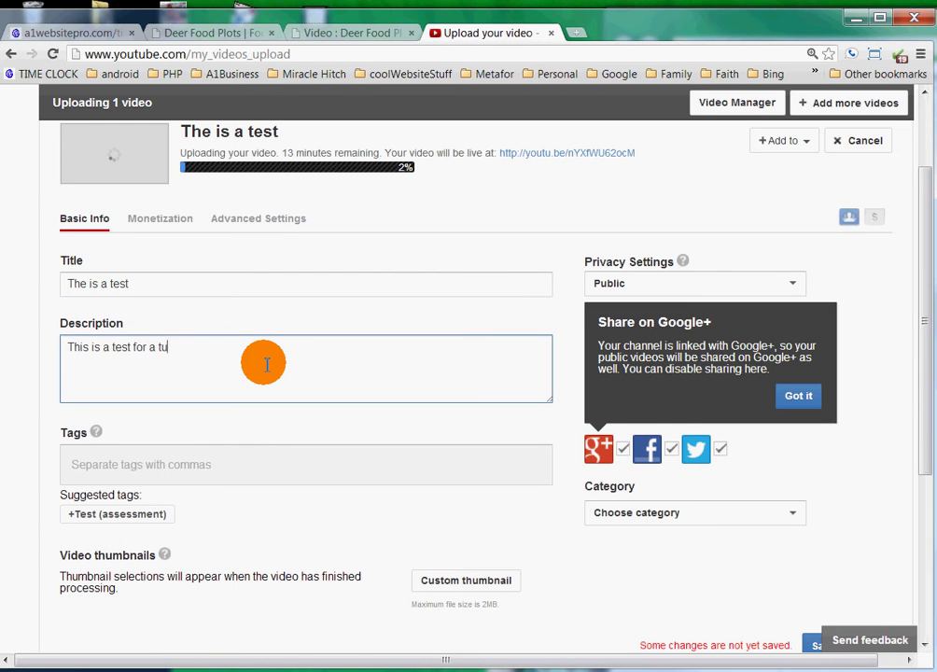
type("torial")
Step: Add the tag "test tutor" and the suggested tag "Test (assessment)" to the video
left_click(157, 464)
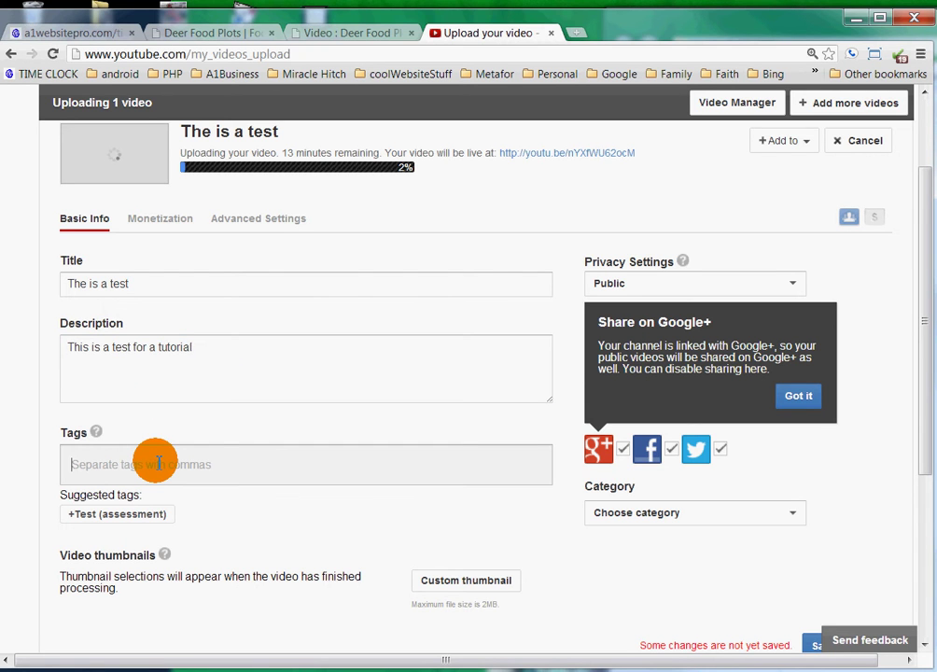
type("te")
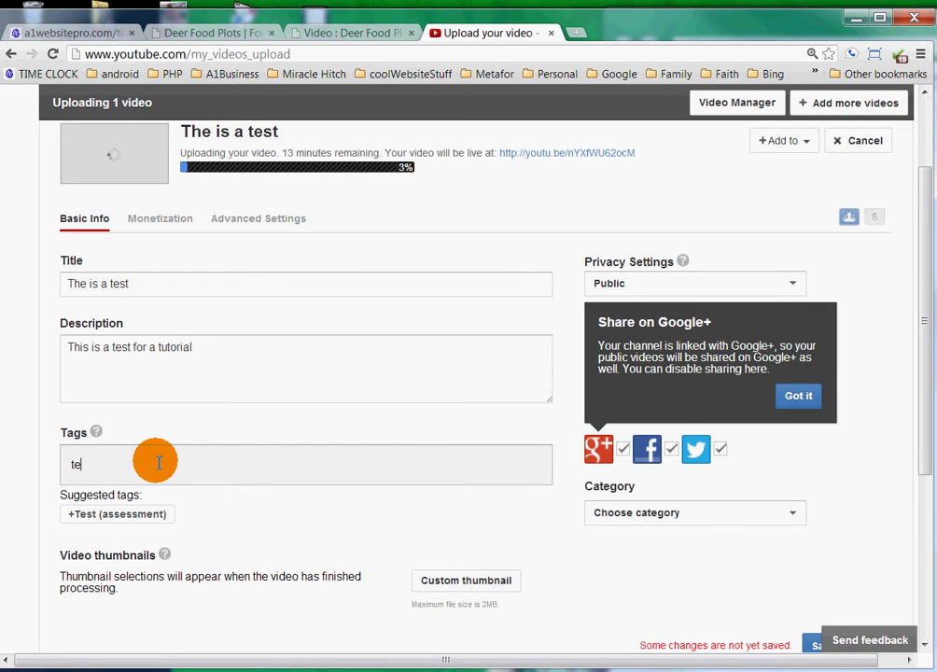
type("st tutor")
key("Return")
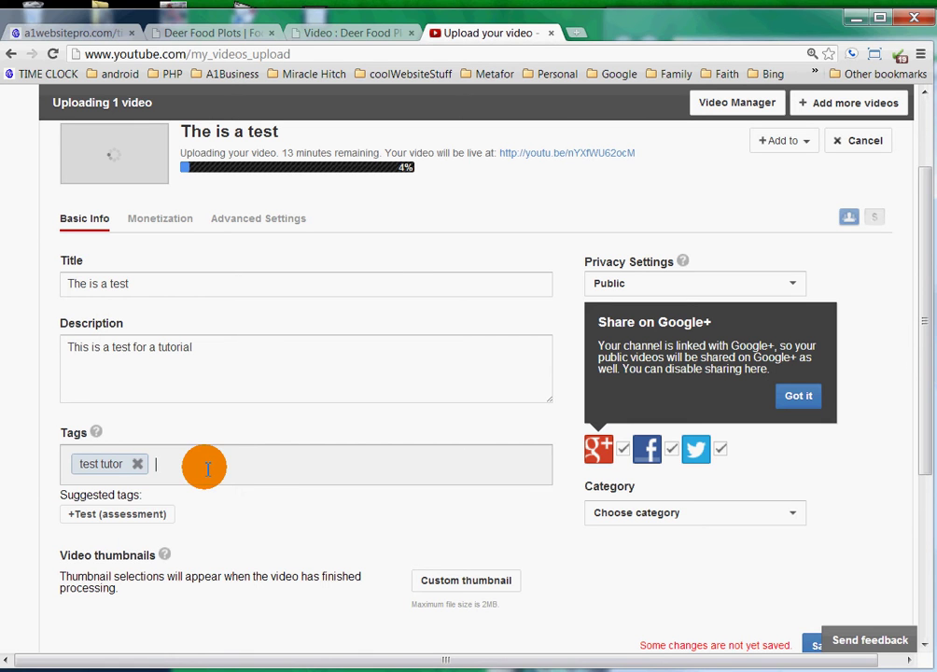
left_click(88, 513)
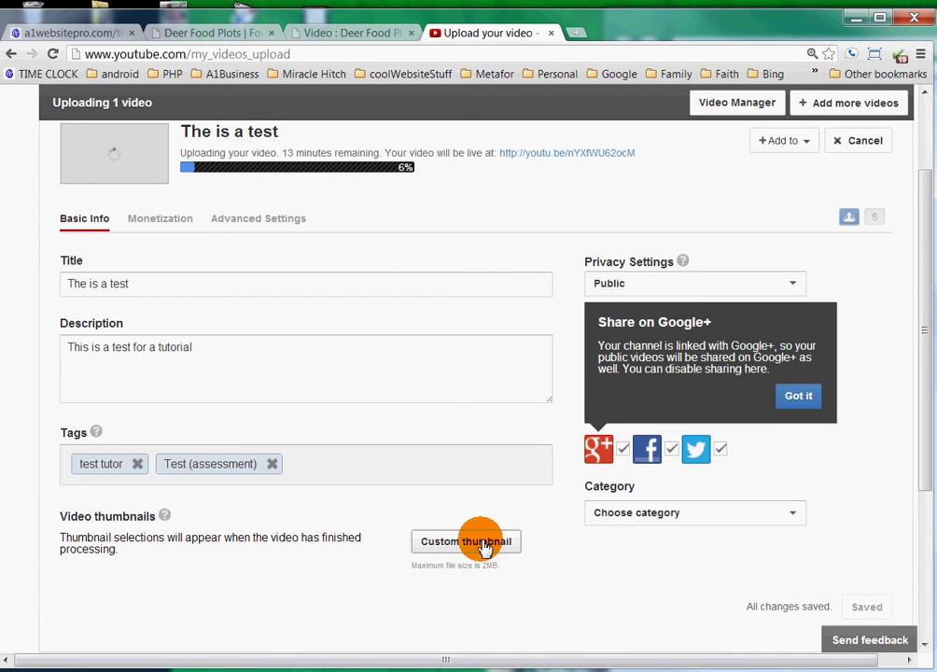
Step: Disable comments and comment voting in the advanced settings, and switch viewing of ratings and video responses off and on again
left_click(156, 227)
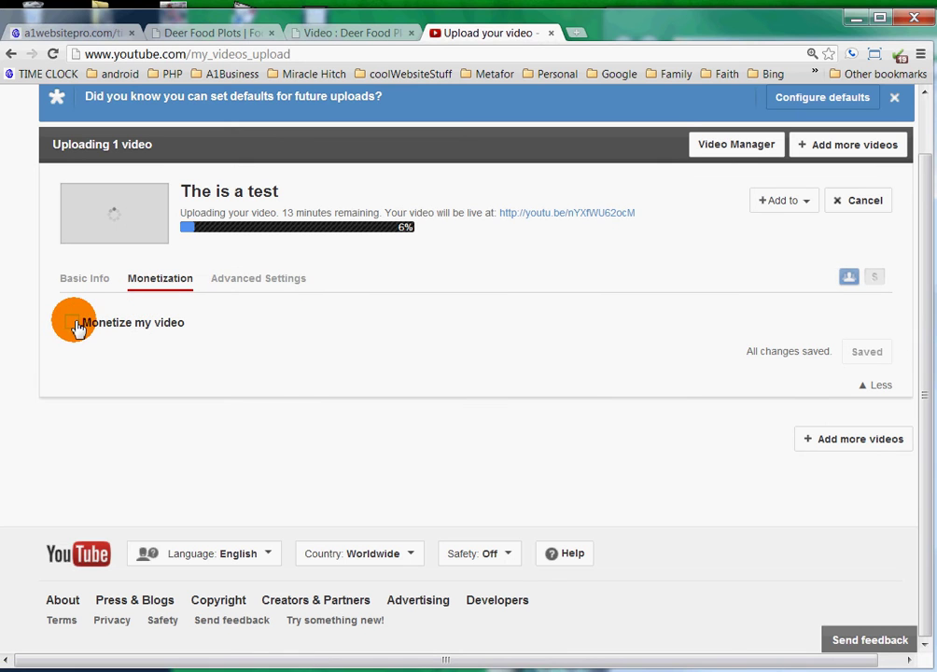
left_click(285, 285)
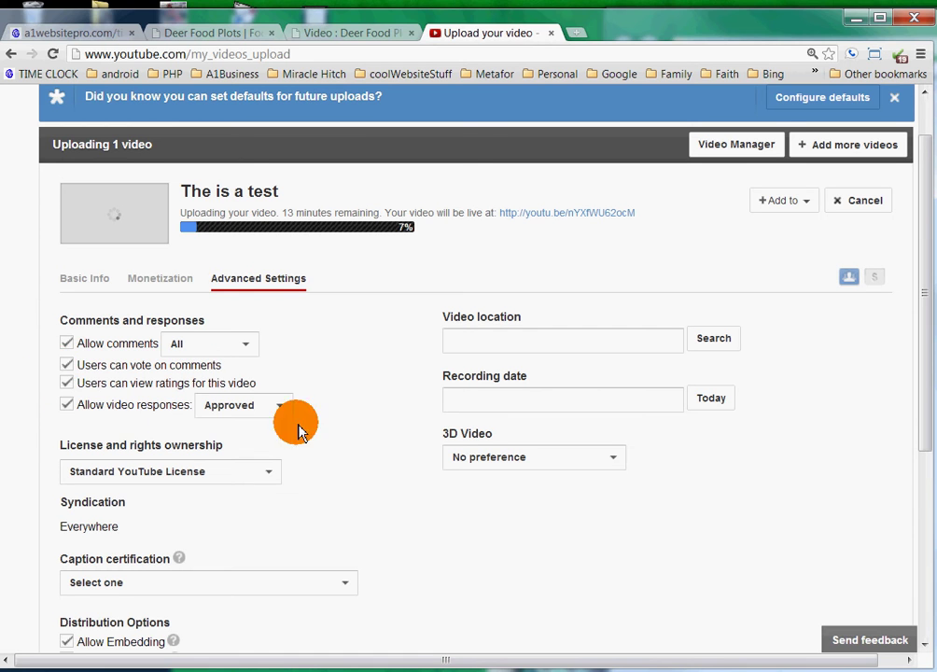
left_click(66, 343)
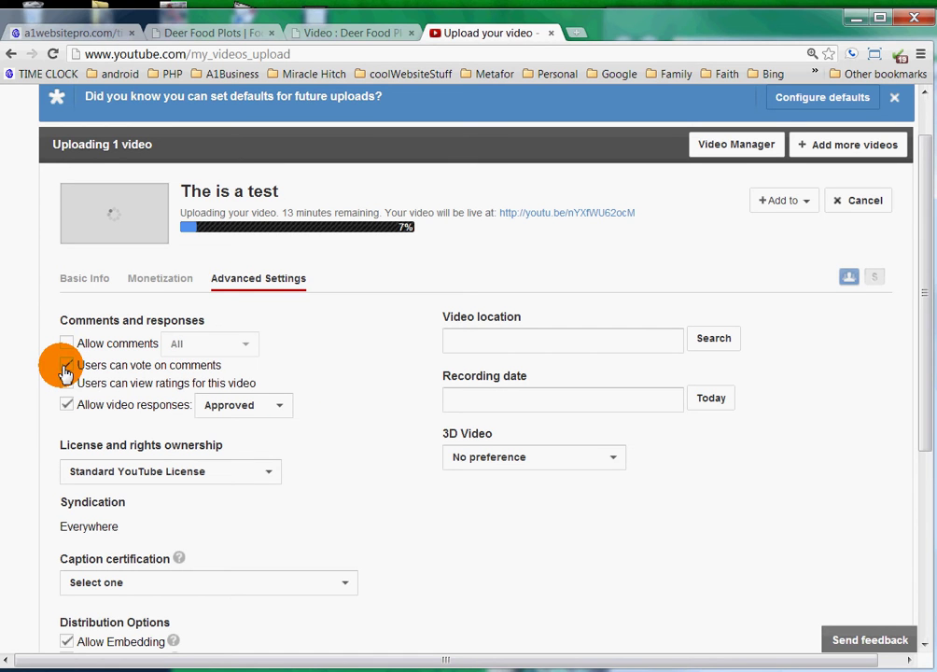
left_click(66, 364)
left_click(66, 382)
left_click(67, 405)
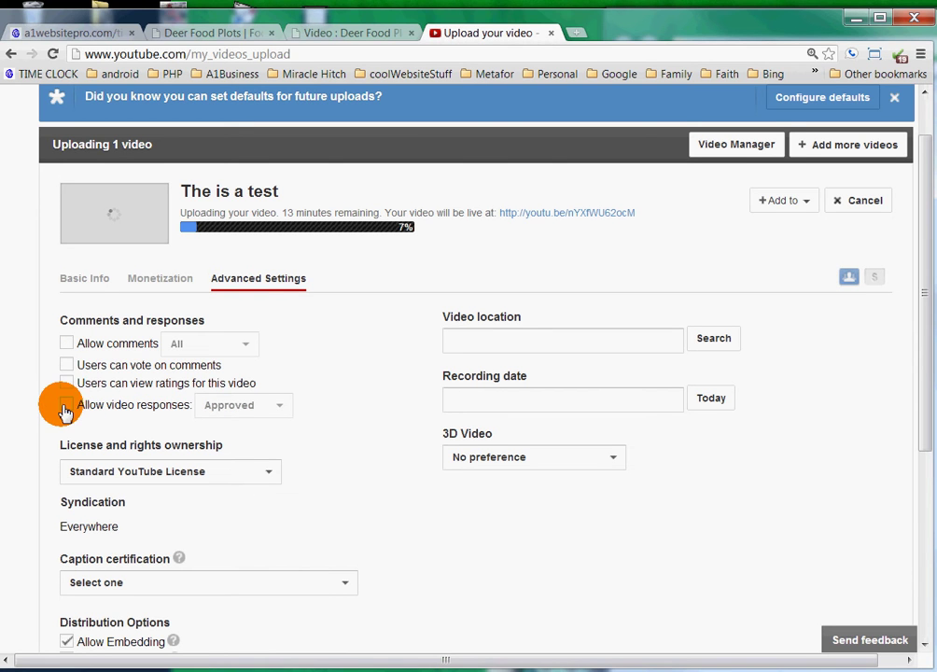
left_click(67, 406)
left_click(66, 383)
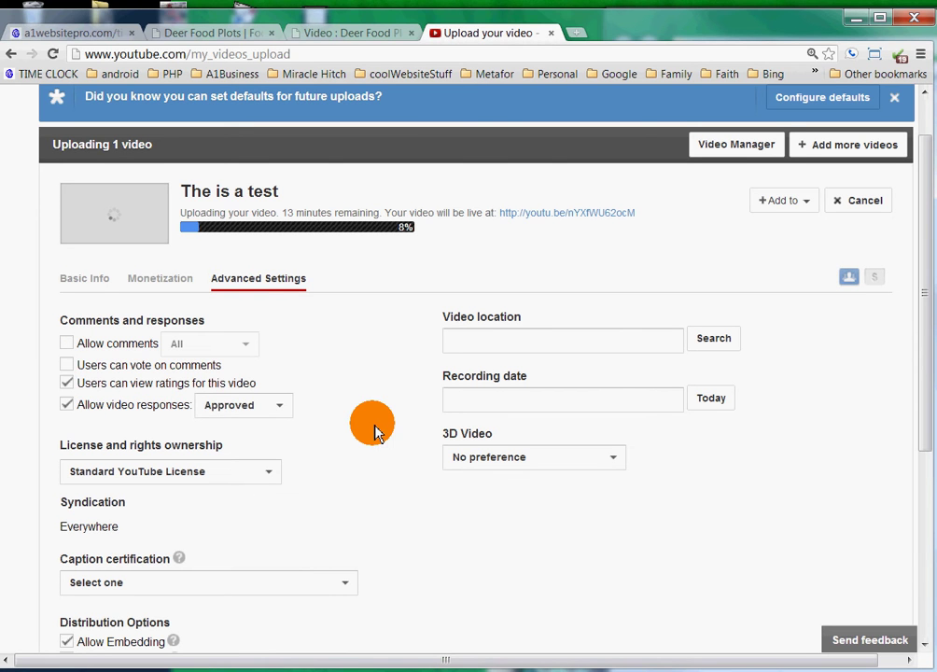
scroll(373, 431, "up", 1)
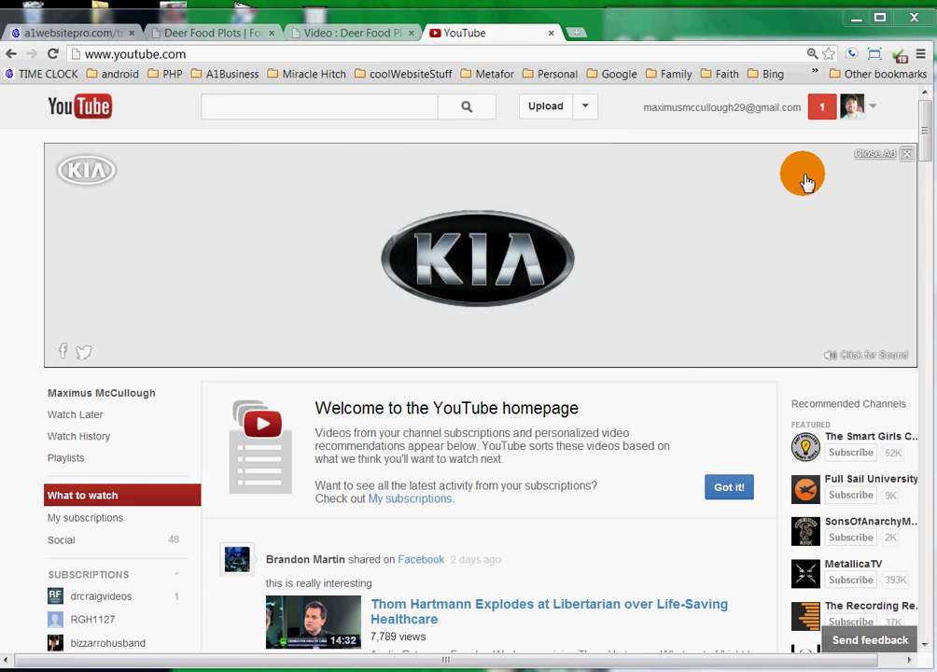
Step: Delete the video "The is a test" from the uploads in Video Manager
left_click(877, 112)
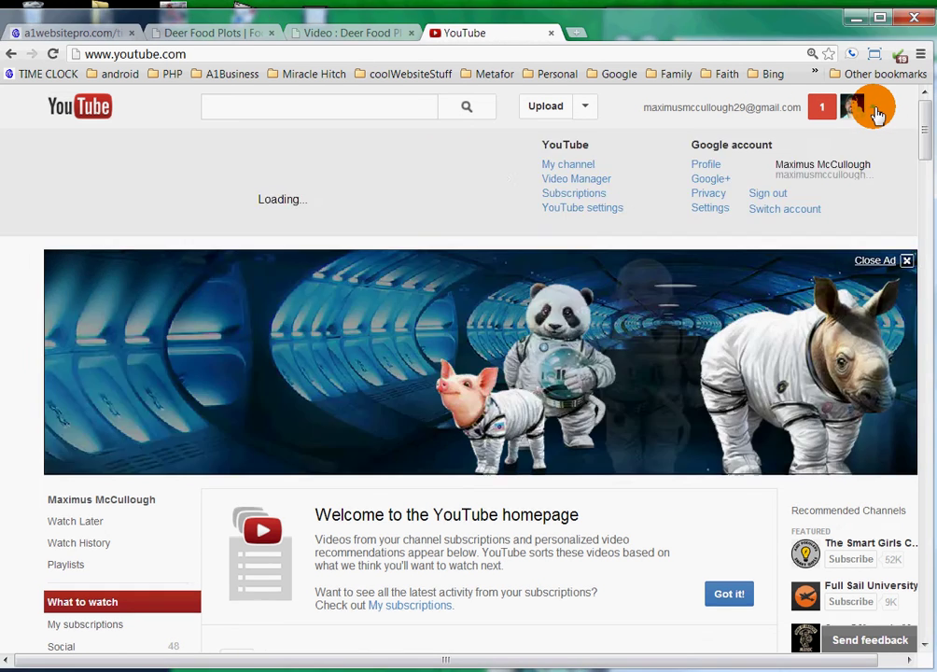
left_click(565, 181)
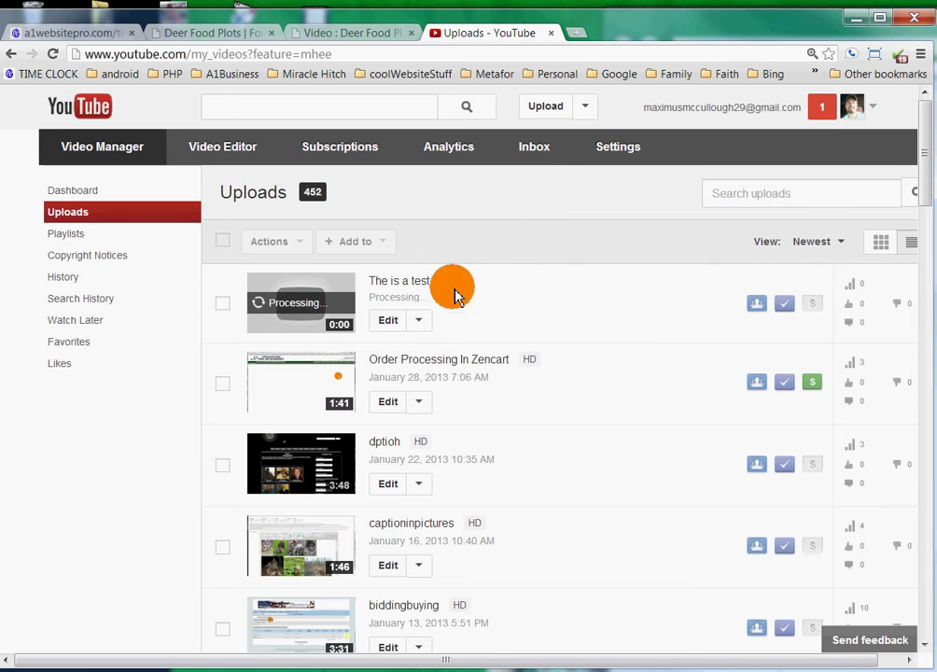
left_click(222, 302)
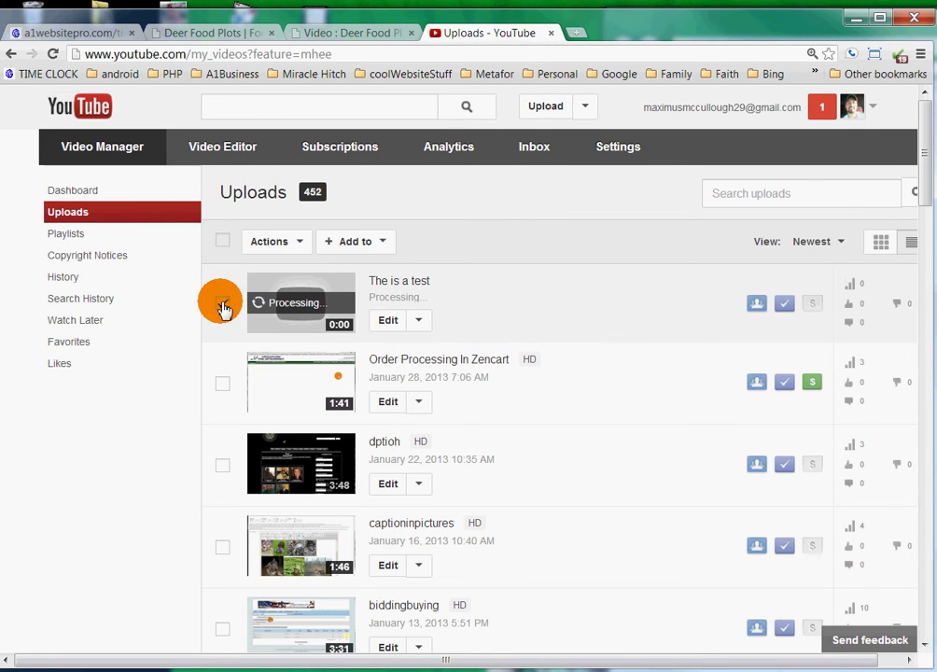
left_click(300, 243)
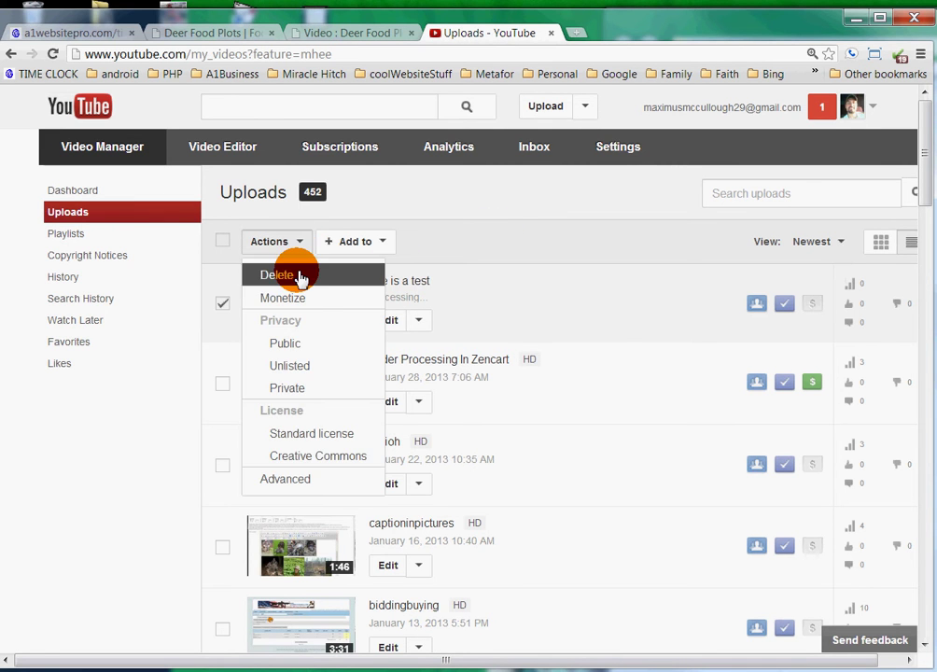
left_click(301, 278)
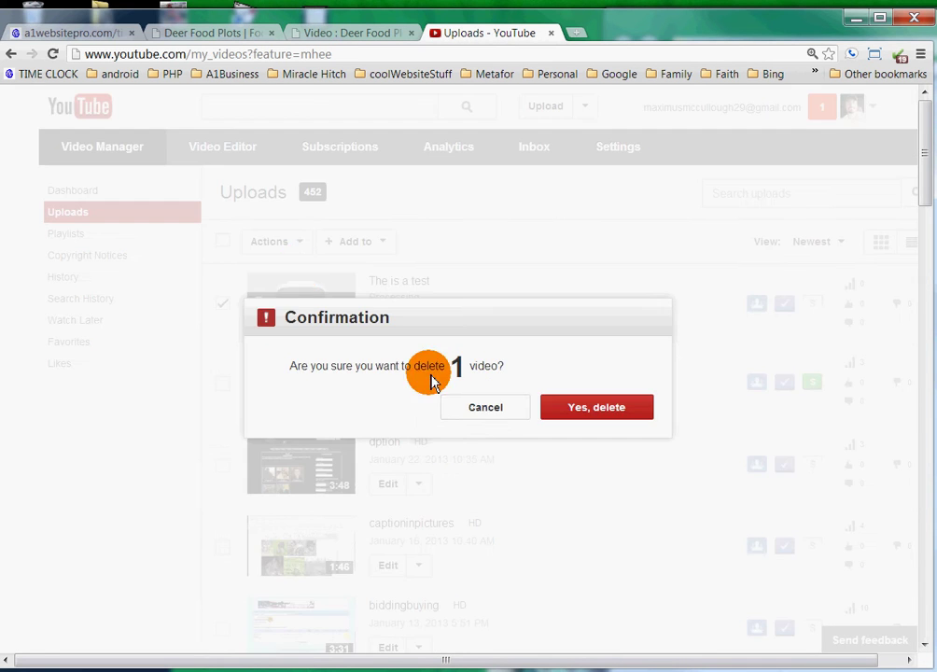
left_click(618, 409)
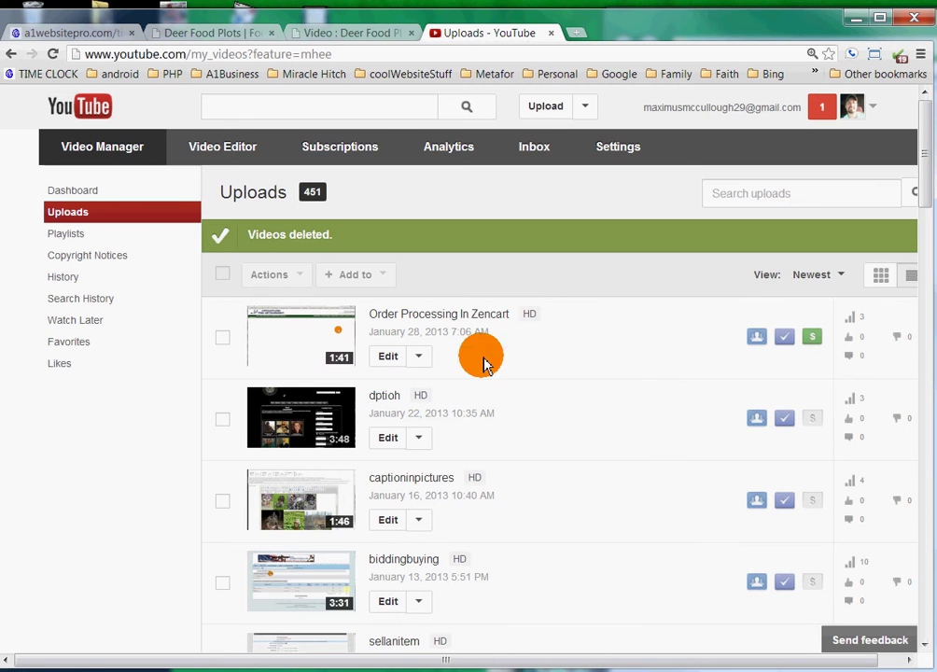
Step: Open the uploaded video "Order Processing In Zencart", pause playback and display its embed code
left_click(443, 318)
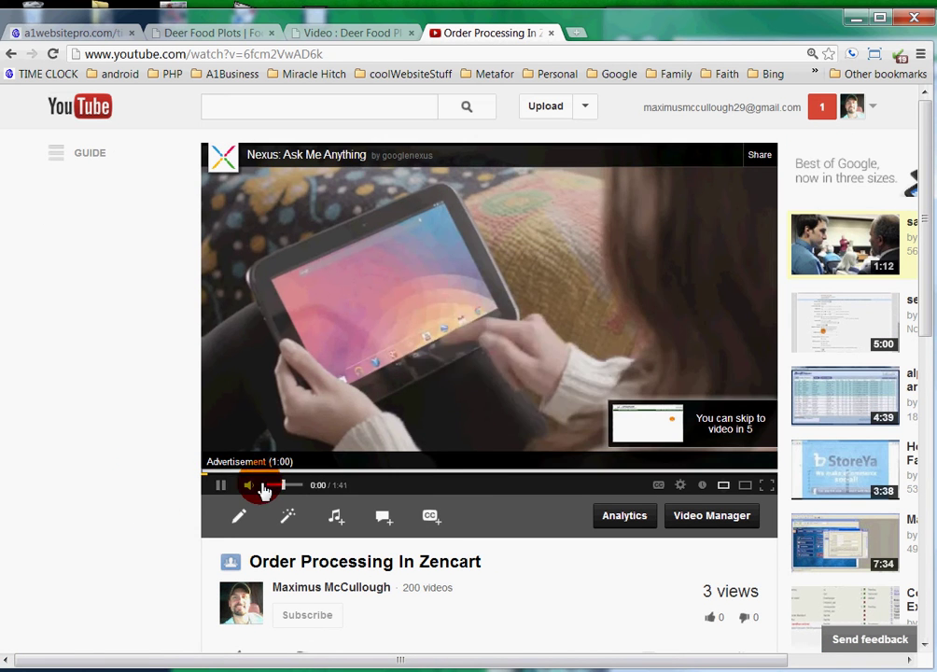
left_click(211, 485)
scroll(165, 468, "down", 2)
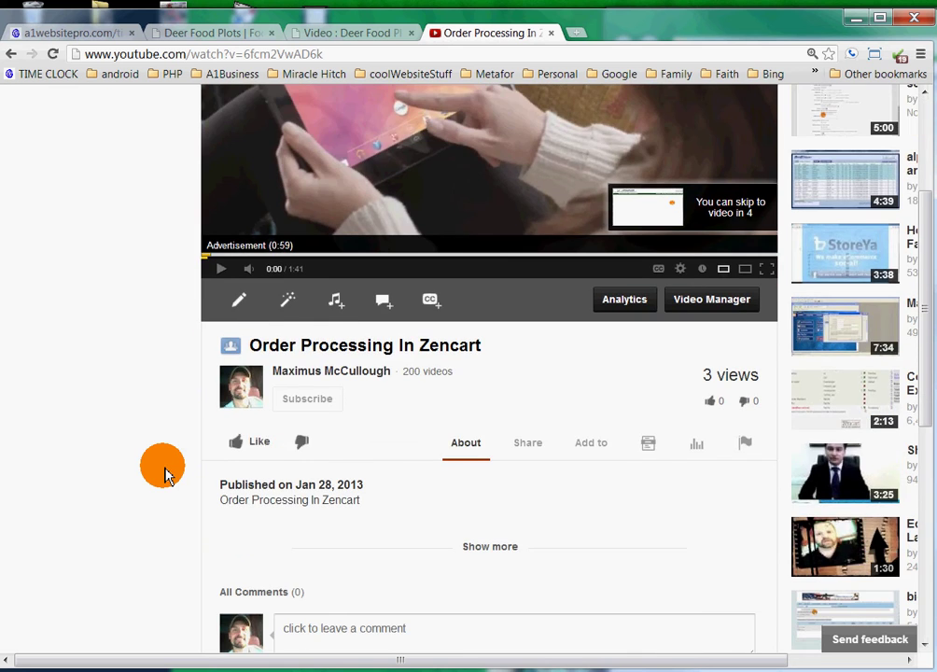
scroll(175, 455, "down", 1)
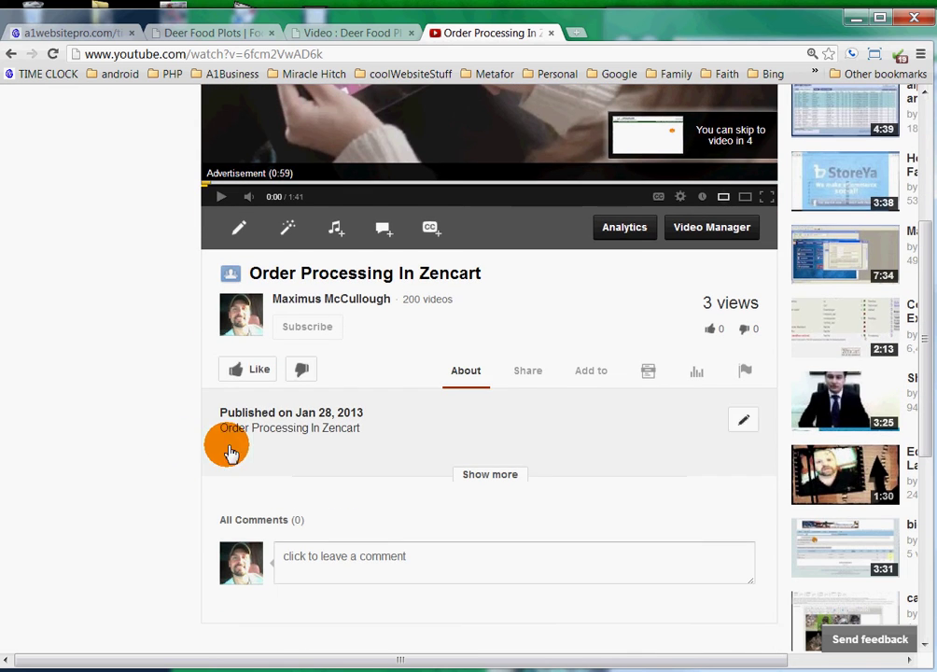
left_click(529, 371)
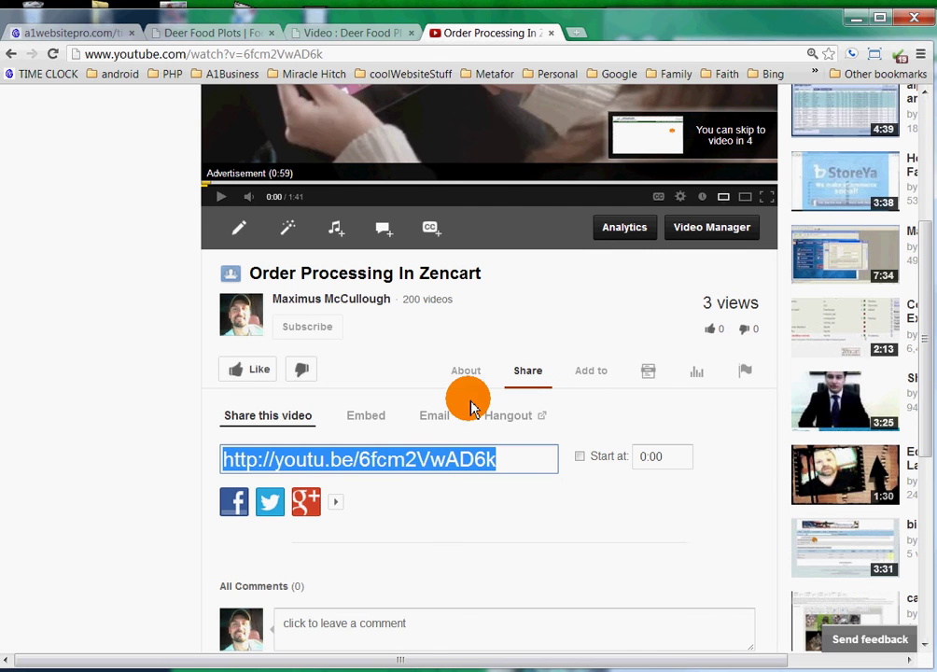
left_click(364, 420)
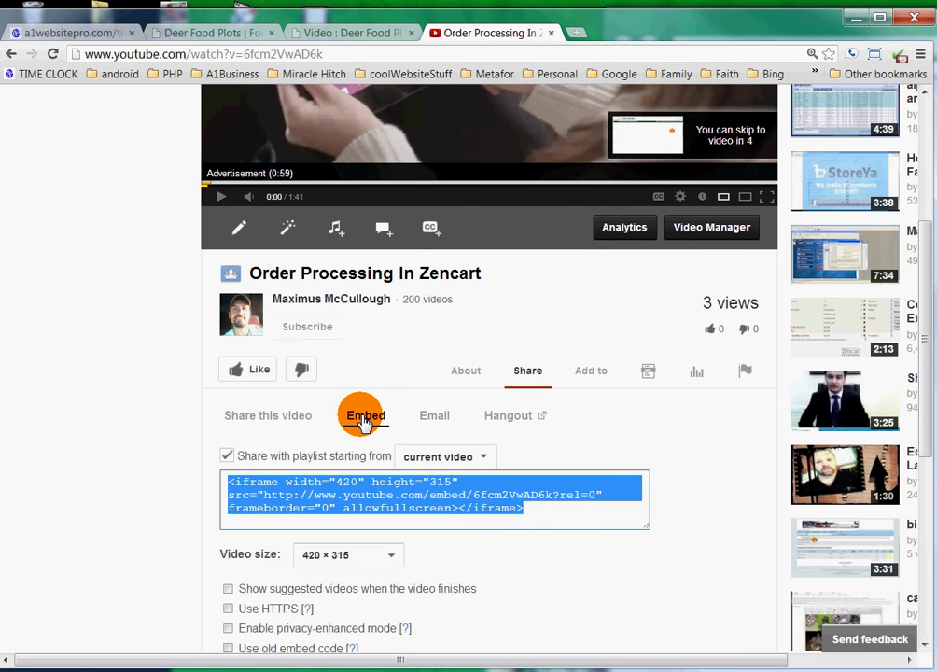
scroll(191, 474, "down", 1)
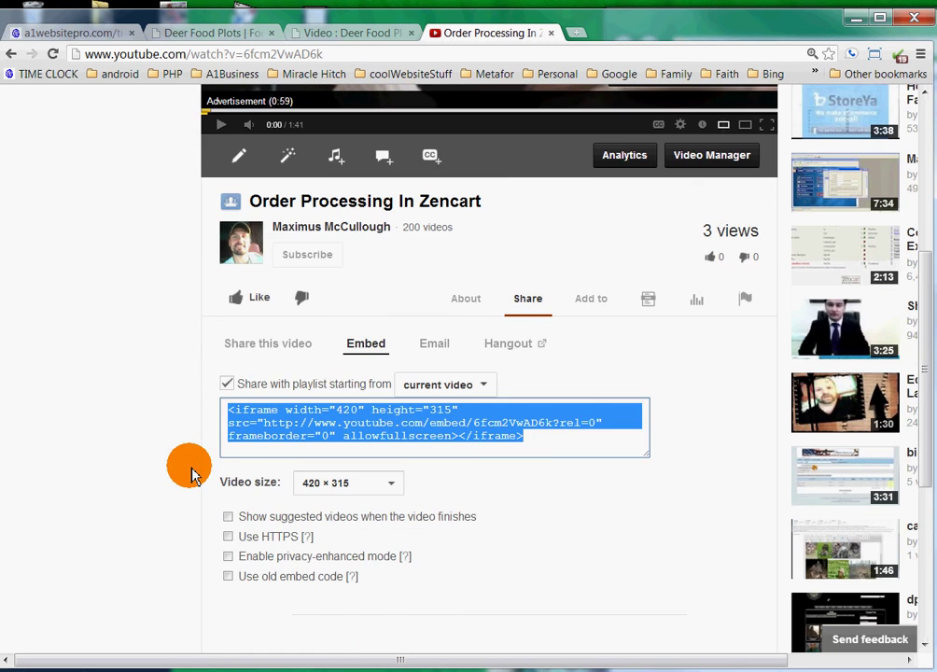
Step: Try the suggested-videos embed option and make the embed code use HTTPS
left_click(228, 519)
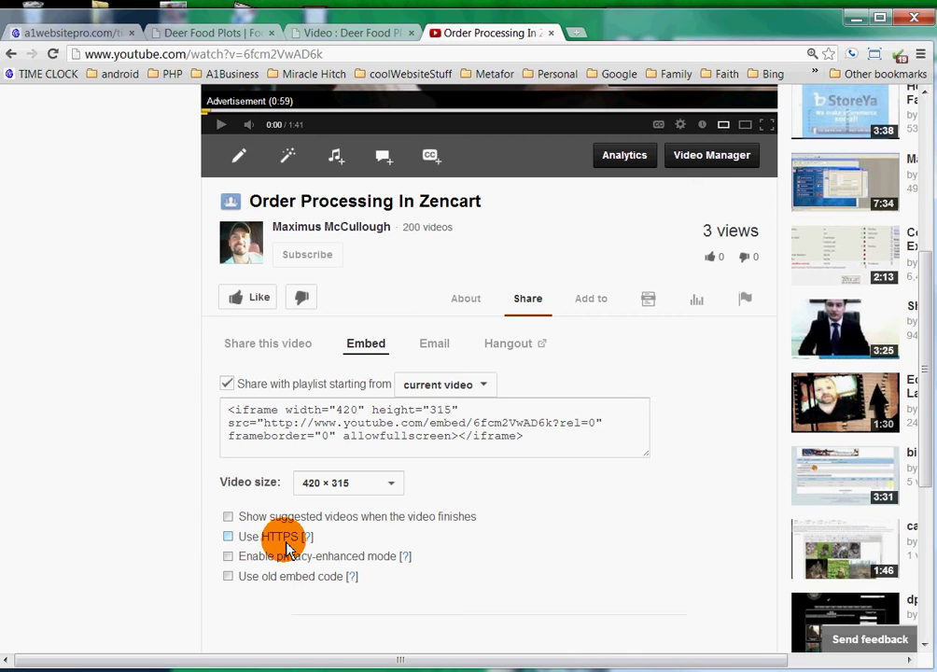
left_click(229, 538)
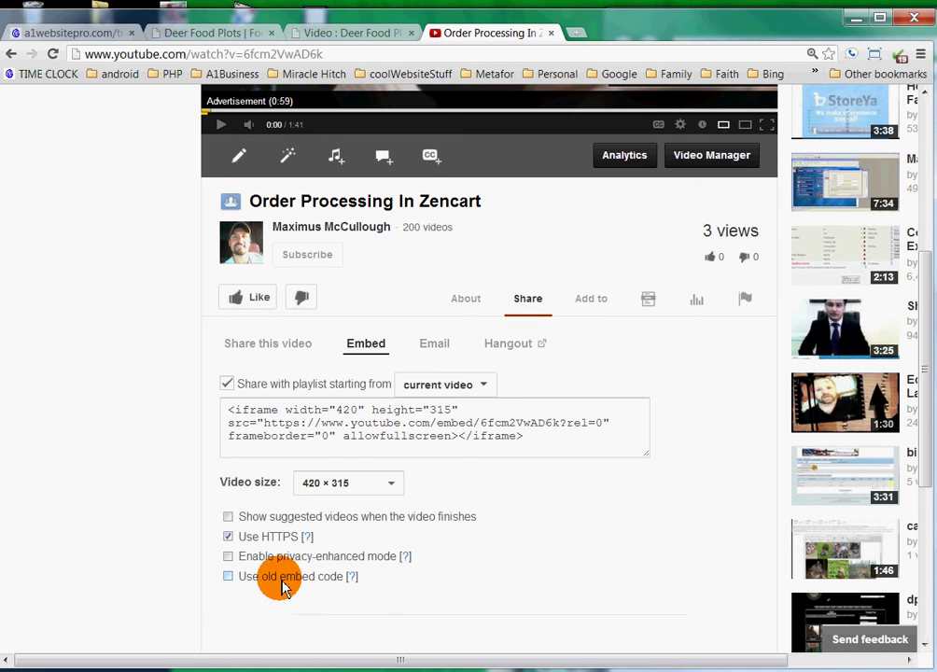
left_click(229, 538)
left_click(228, 538)
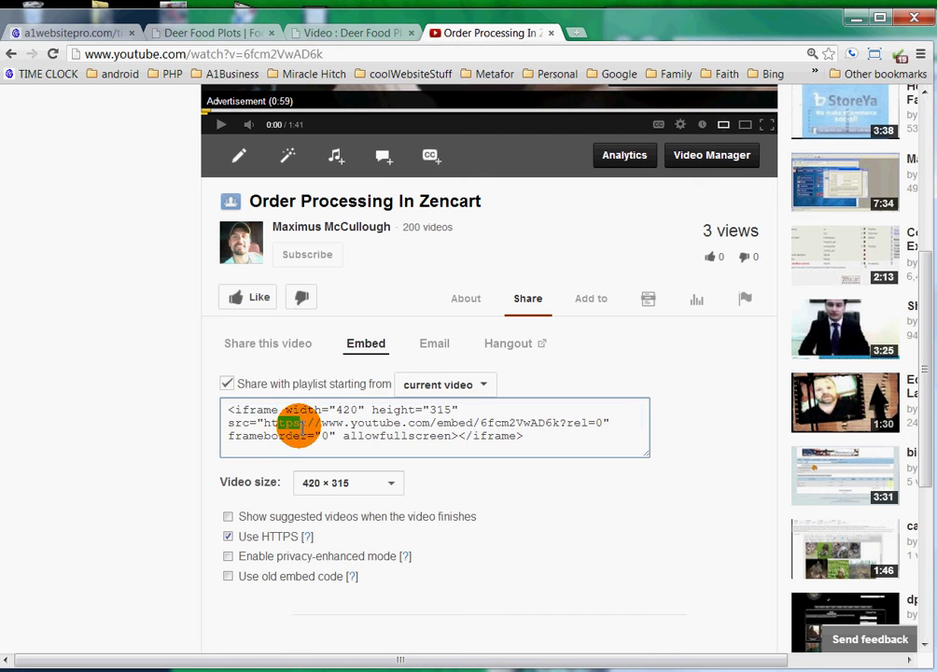
Step: Switch the embed code's HTTPS option off and on again, and try the old embed code option
left_click(285, 426)
left_click(228, 539)
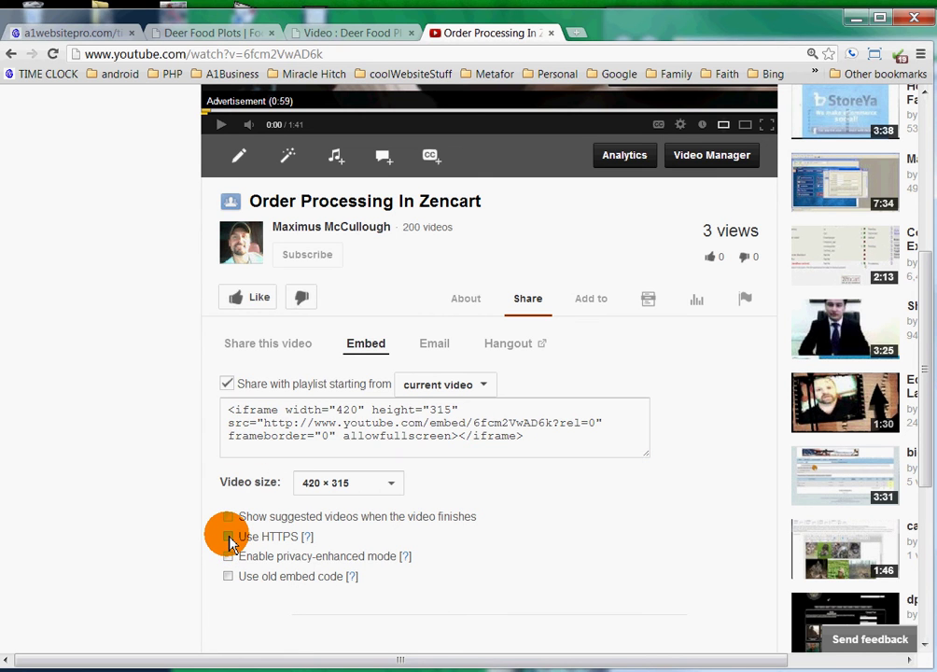
left_click(228, 538)
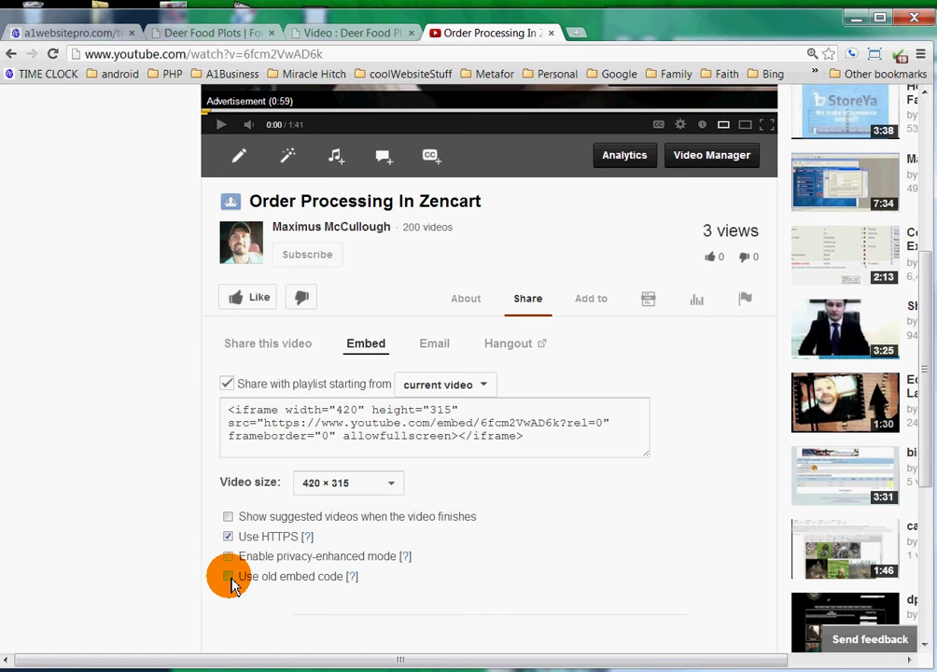
left_click(229, 578)
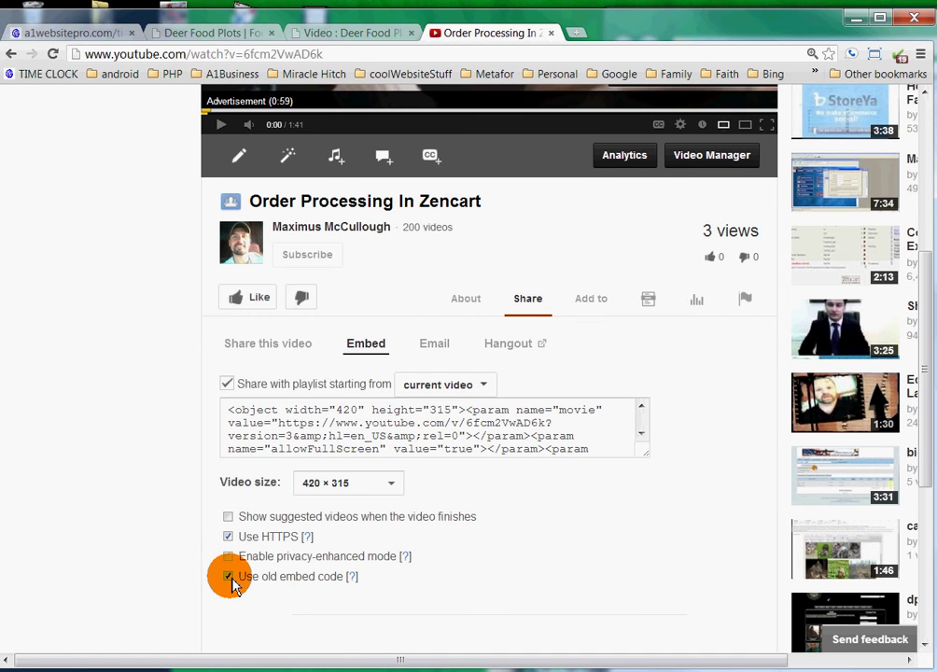
left_click(229, 576)
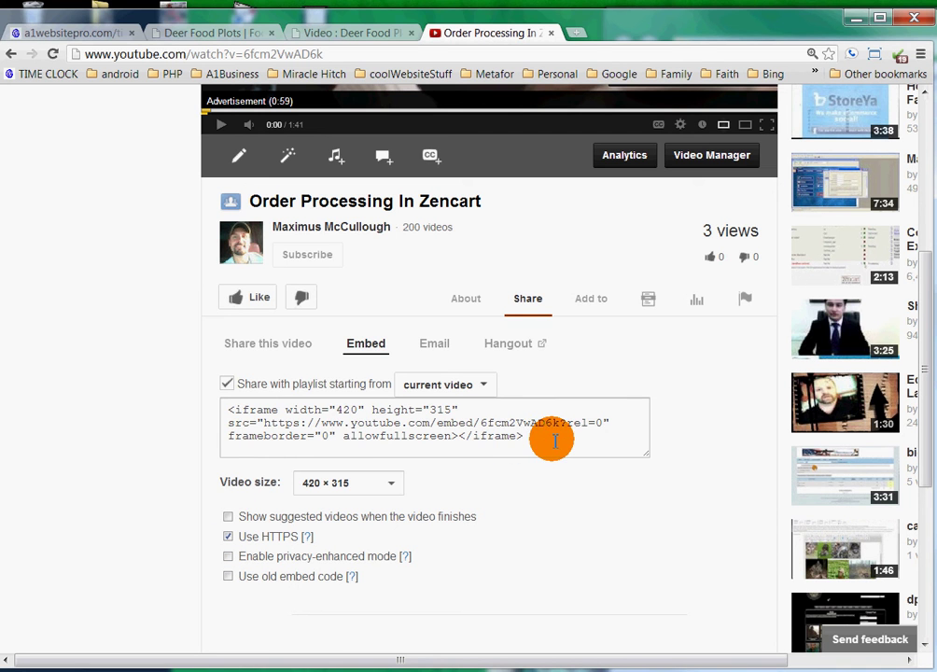
Step: Copy the complete HTTPS iframe embed code of the video "Order Processing In Zencart"
left_click_drag(540, 433, 202, 403)
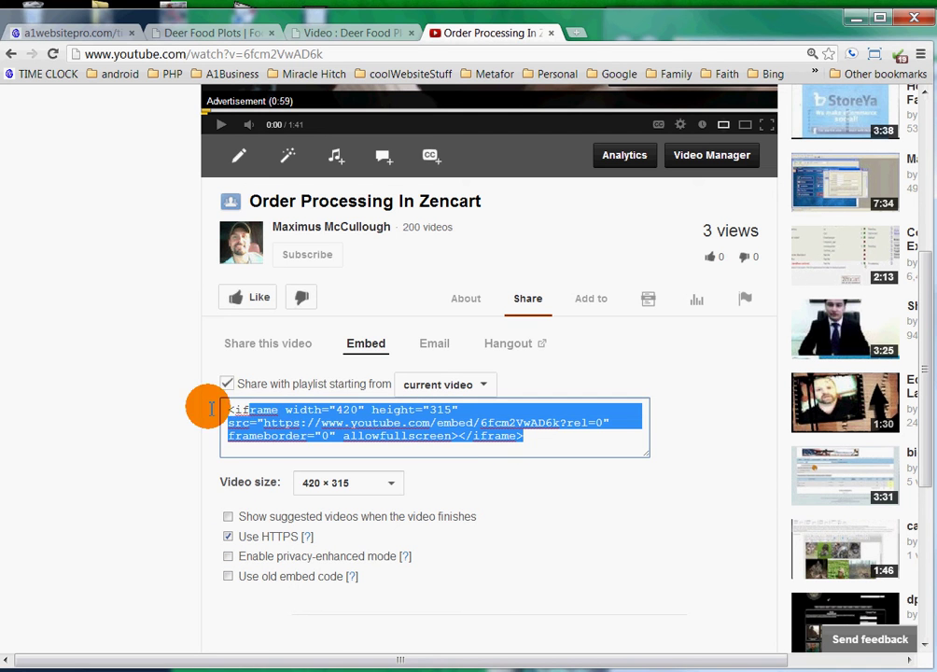
right_click(315, 425)
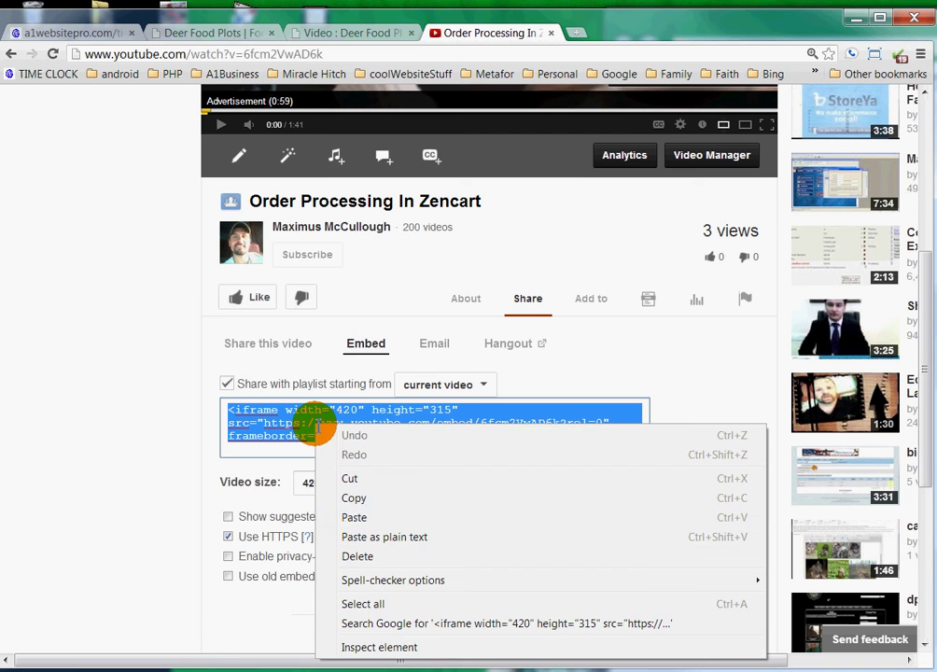
left_click(378, 498)
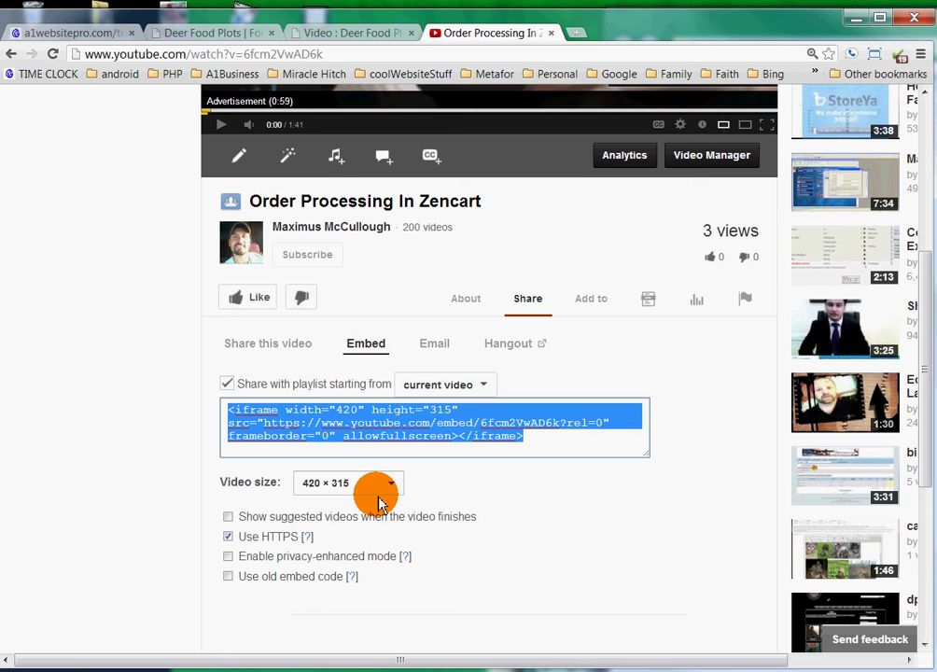
Step: Review the storefront's Video page and open the "Video" EZ-Page for editing in the Zen Cart admin
left_click(355, 40)
scroll(707, 387, "down", 3)
scroll(702, 369, "up", 1)
left_click(442, 348)
scroll(443, 348, "up", 2)
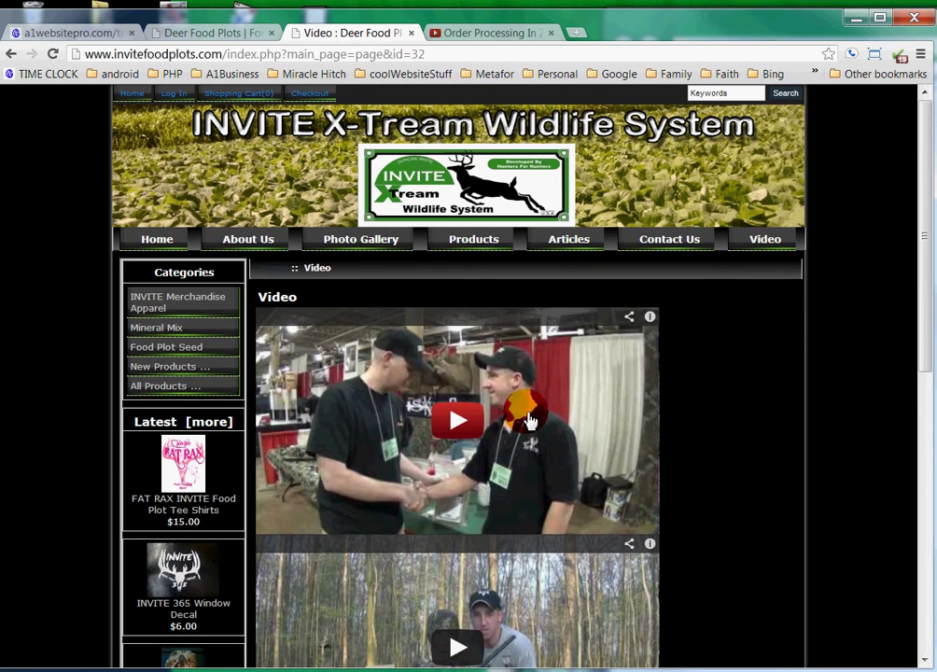
left_click(180, 34)
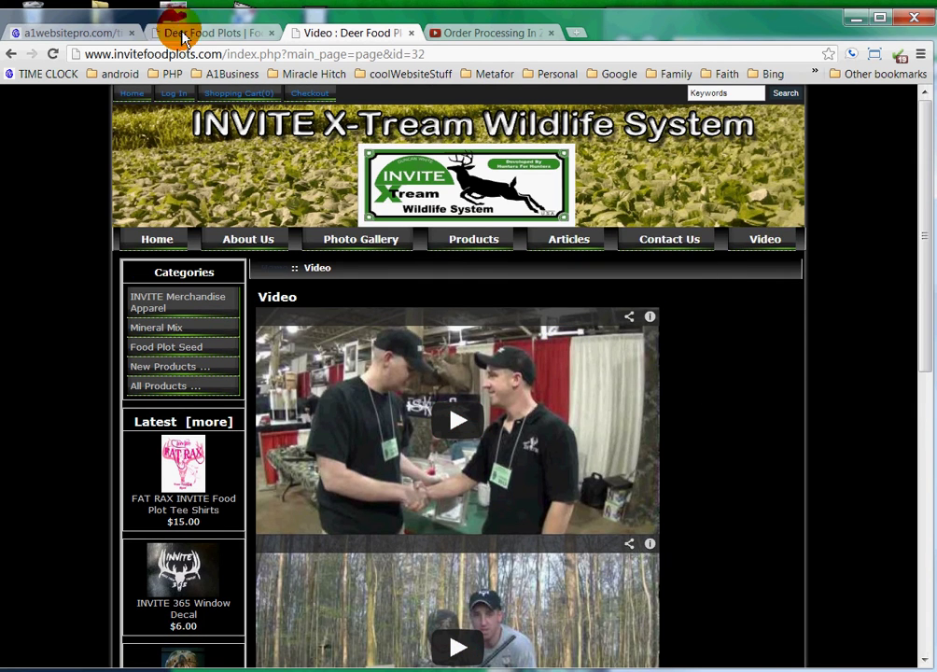
mouse_move(466, 156)
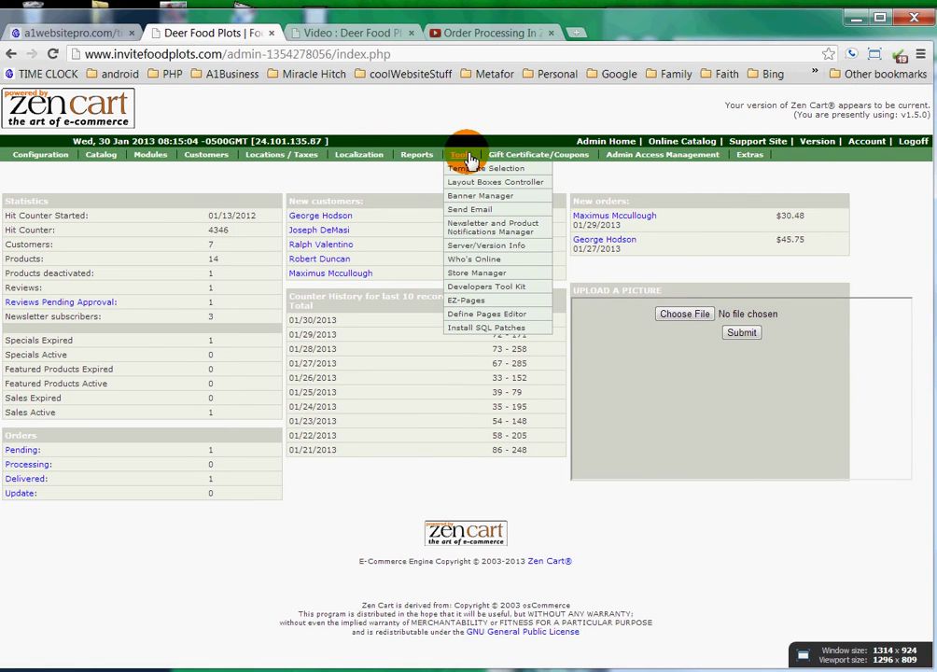
left_click(477, 302)
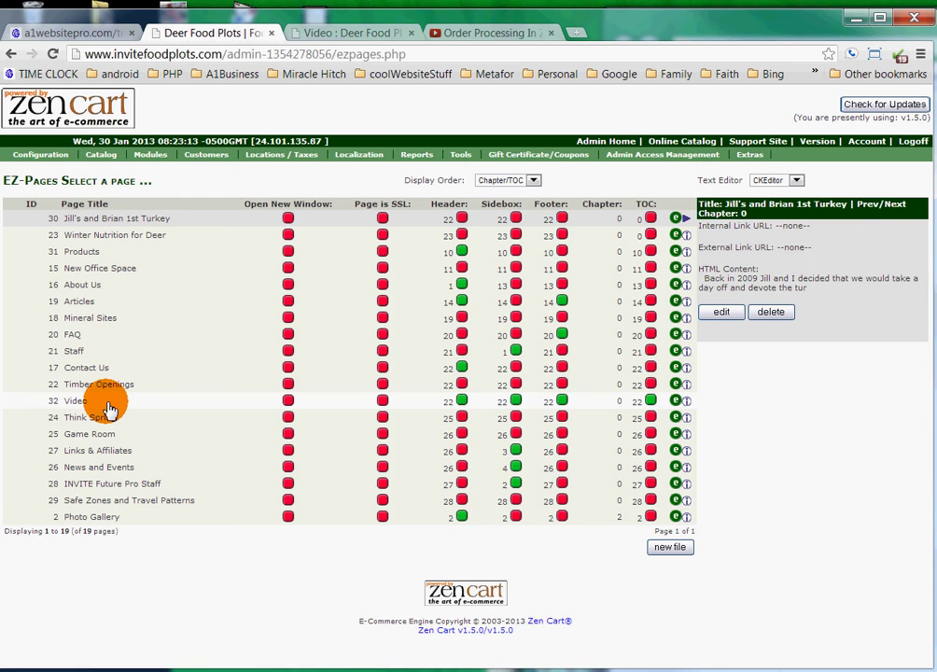
left_click(108, 406)
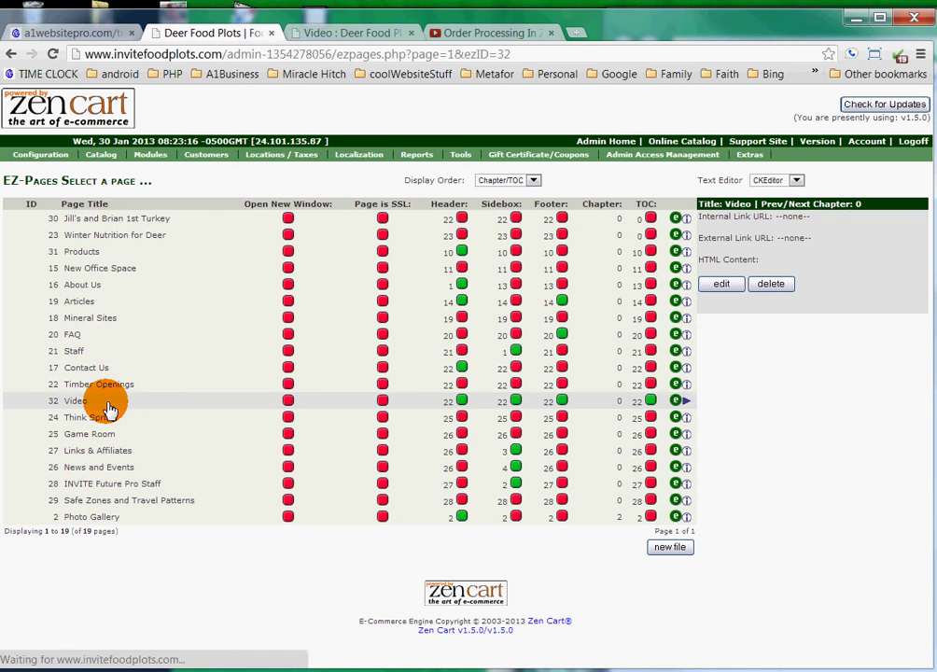
left_click(724, 290)
Step: Paste the copied embed code on a new line before the closing </p> in the page's HTML source and save the page
scroll(780, 391, "down", 5)
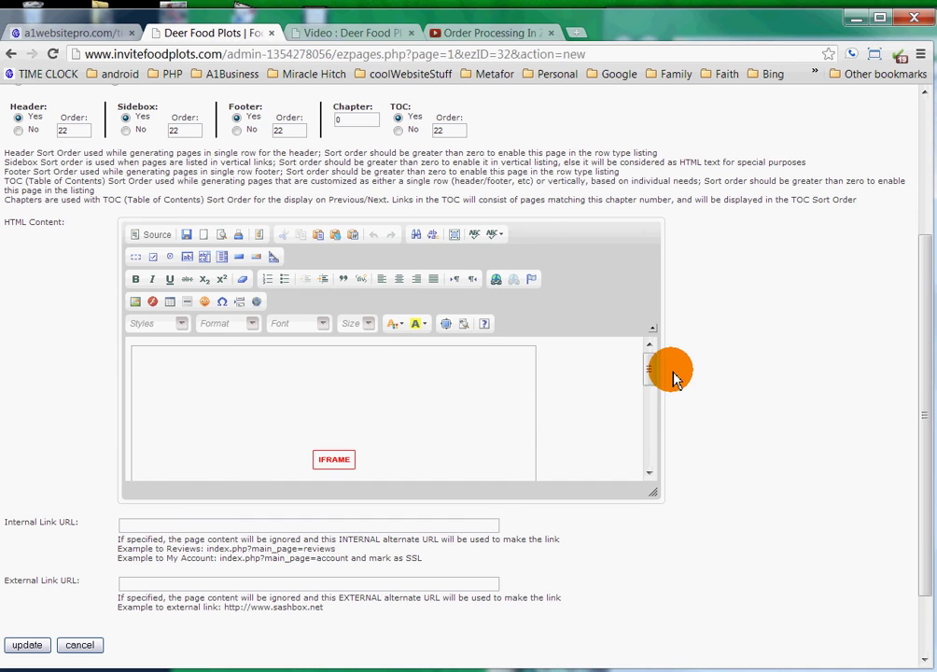
left_click_drag(658, 376, 646, 444)
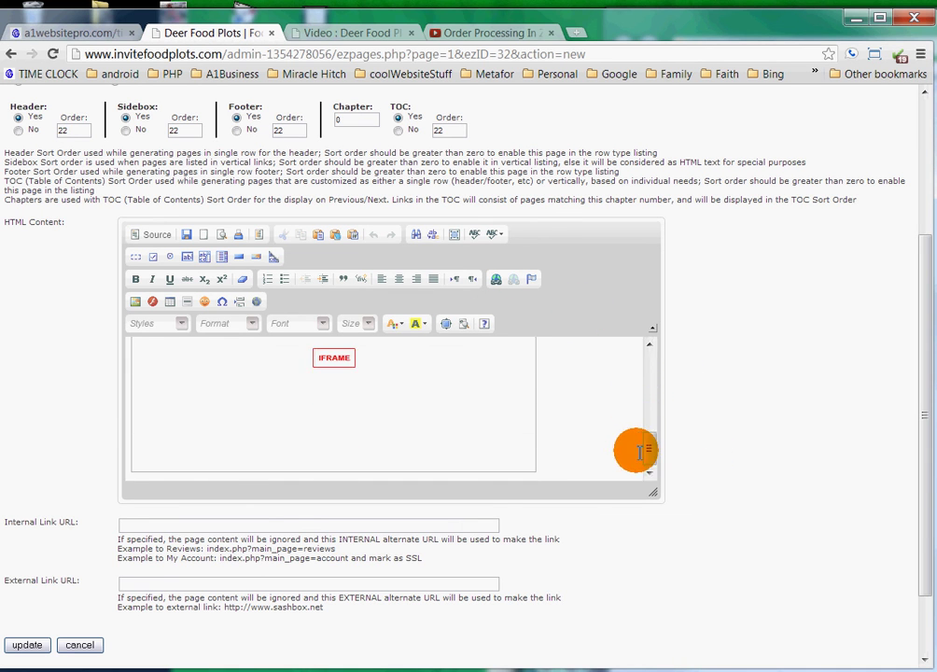
left_click(147, 237)
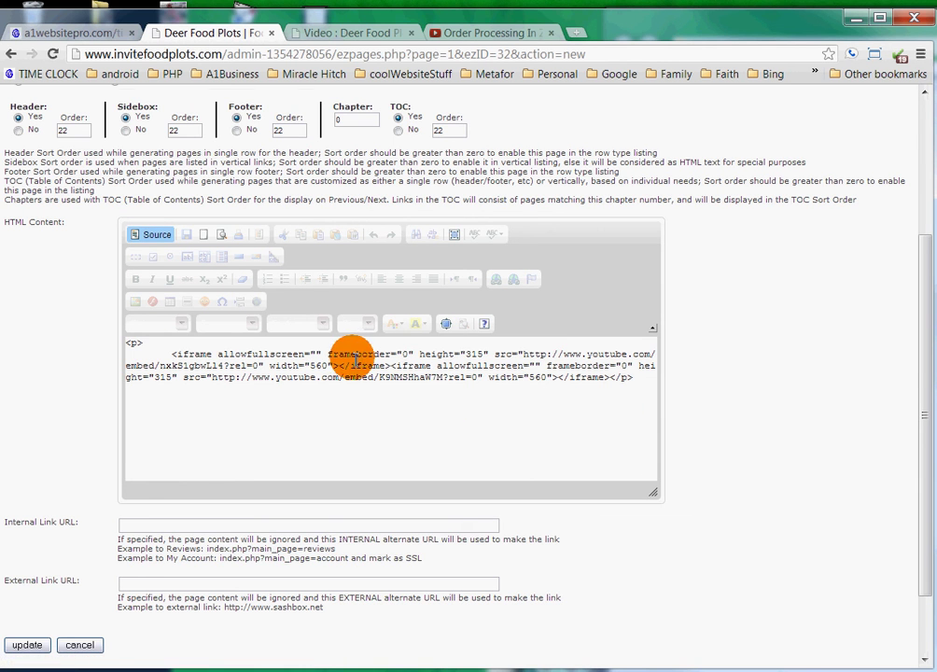
scroll(302, 420, "up", 1)
scroll(364, 373, "down", 1)
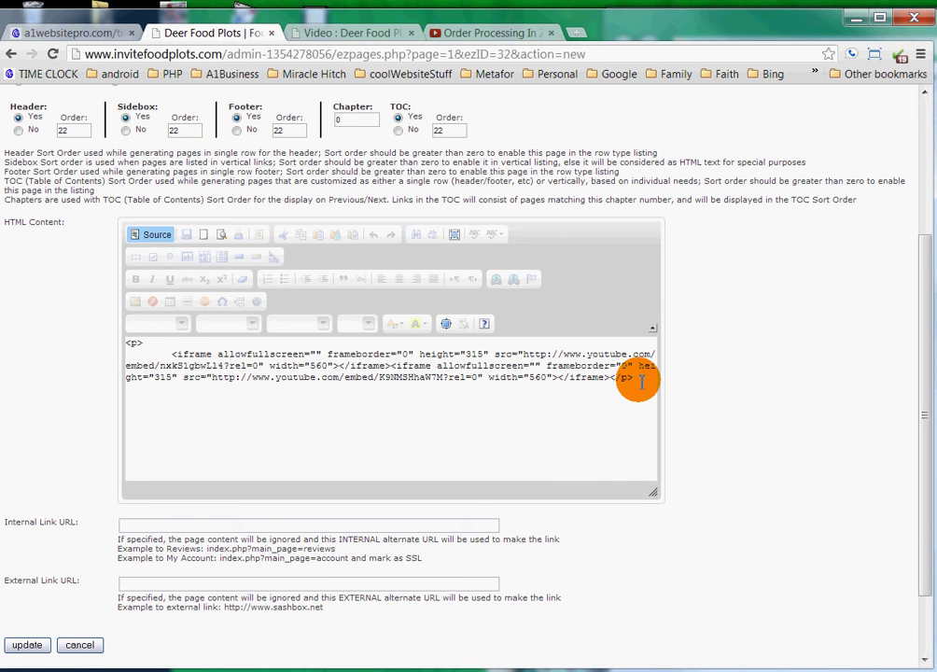
left_click_drag(654, 491, 833, 665)
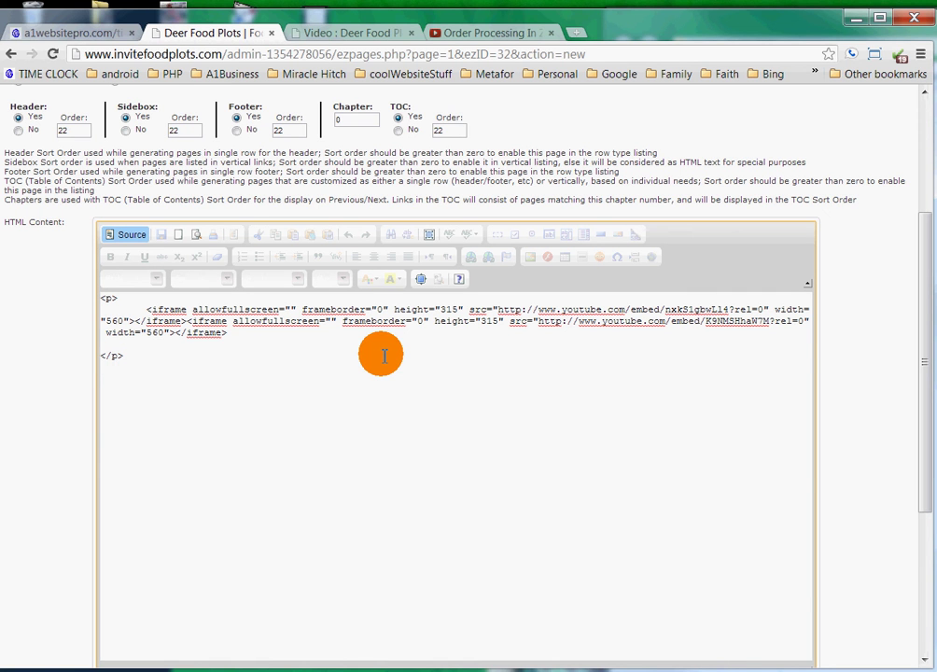
key("ctrl+v")
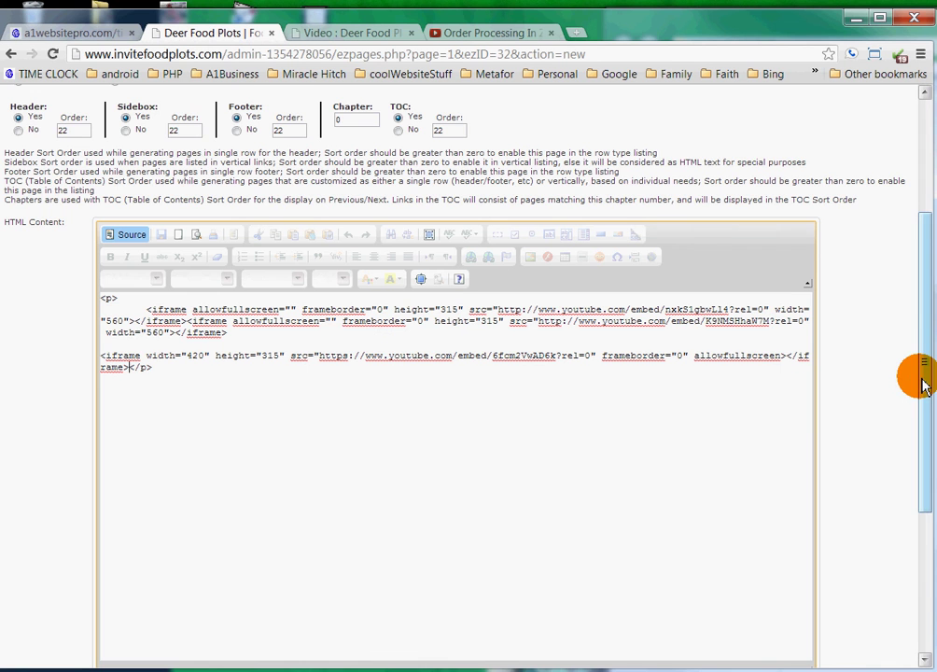
left_click_drag(922, 384, 912, 495)
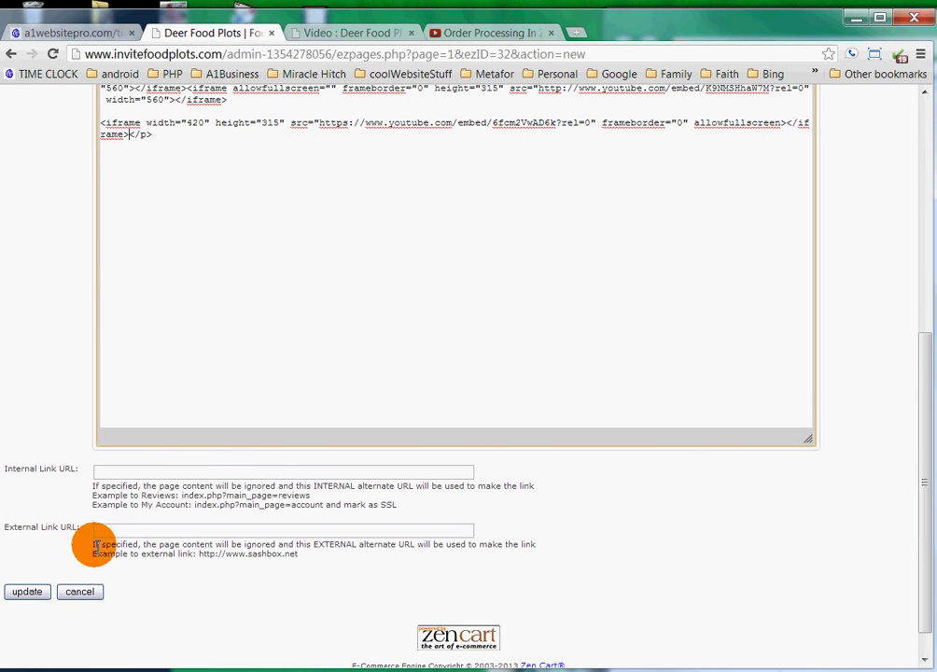
left_click(28, 591)
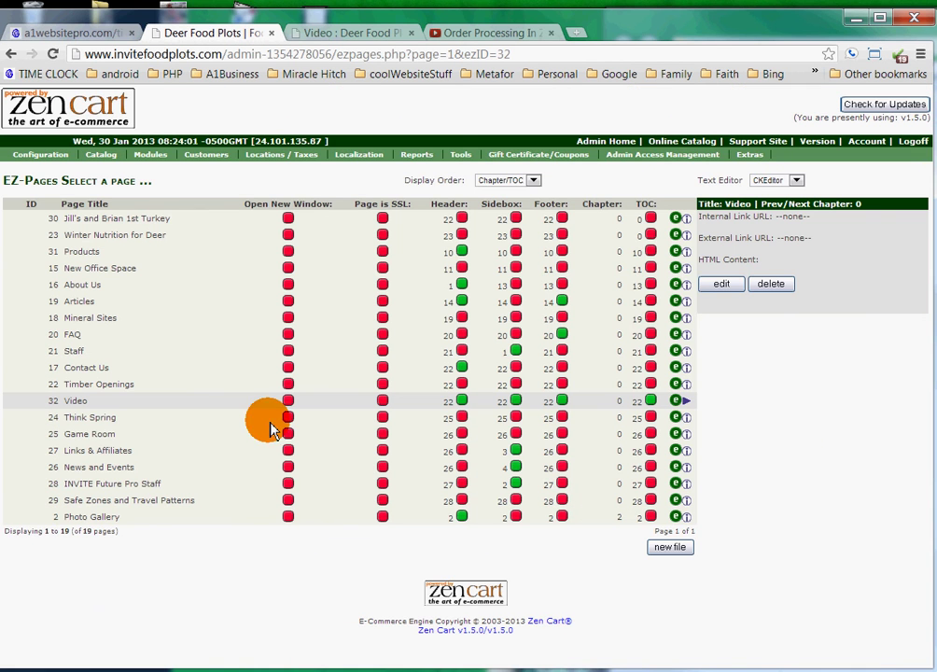
Step: Reload the storefront's Video page and check the newly embedded video below the existing ones
left_click(355, 37)
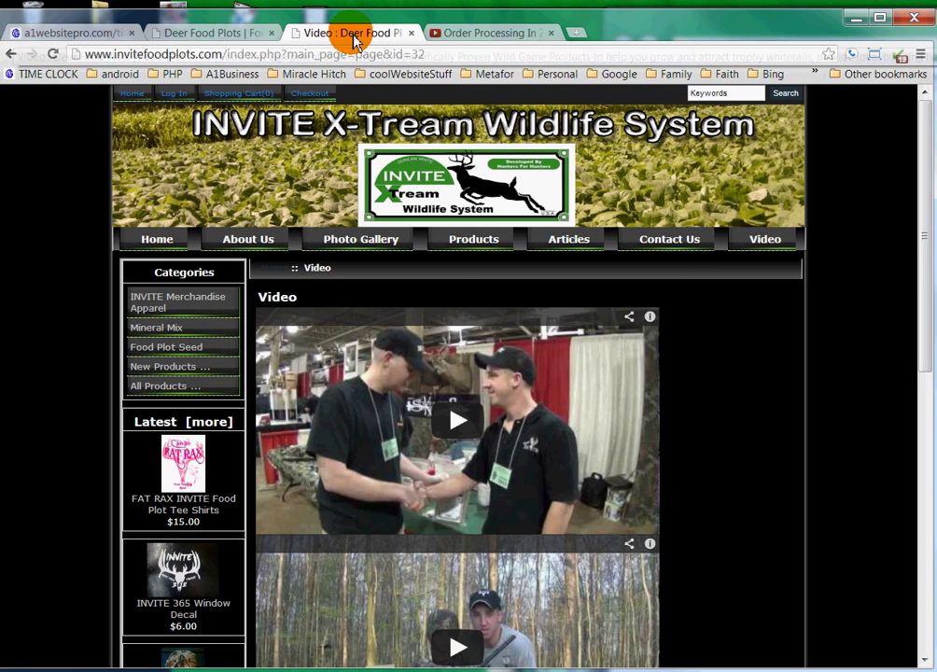
left_click_drag(931, 349, 925, 541)
left_click(53, 53)
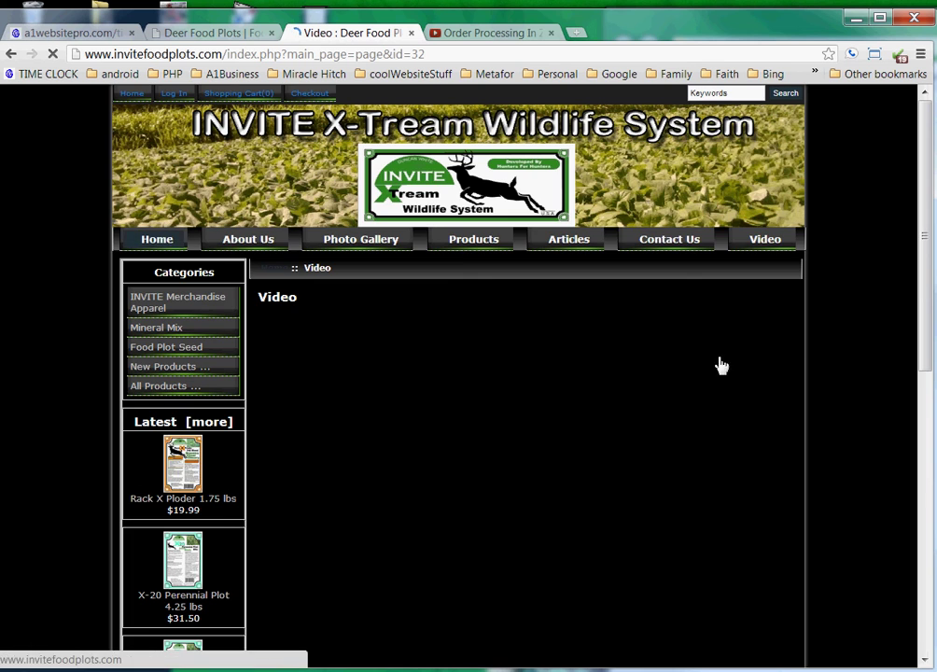
left_click_drag(926, 280, 927, 351)
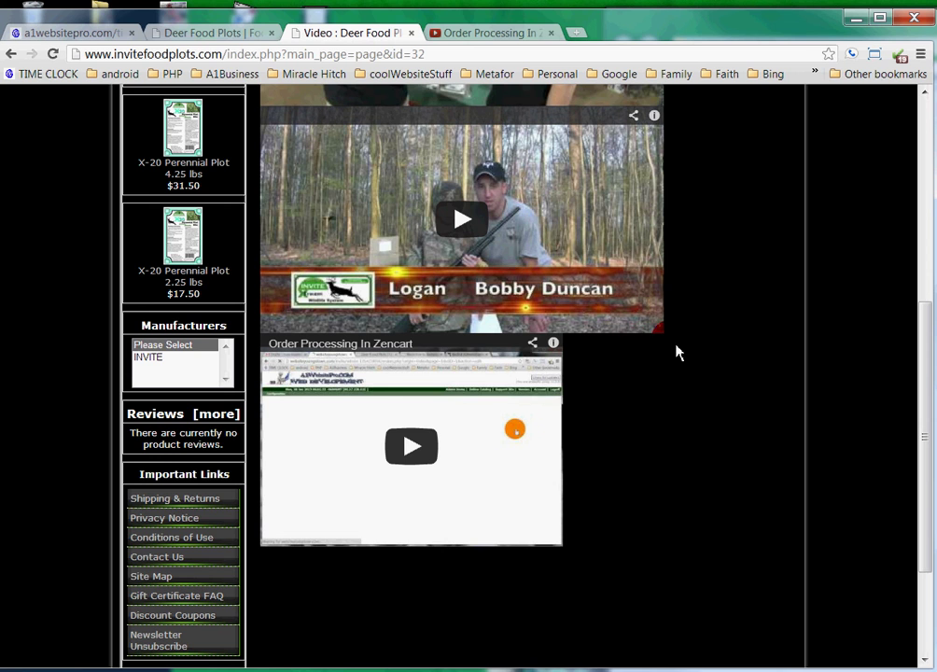
Step: Reopen the "Video" EZ-Page for editing, show its HTML content as source code and enlarge the editor
left_click(207, 35)
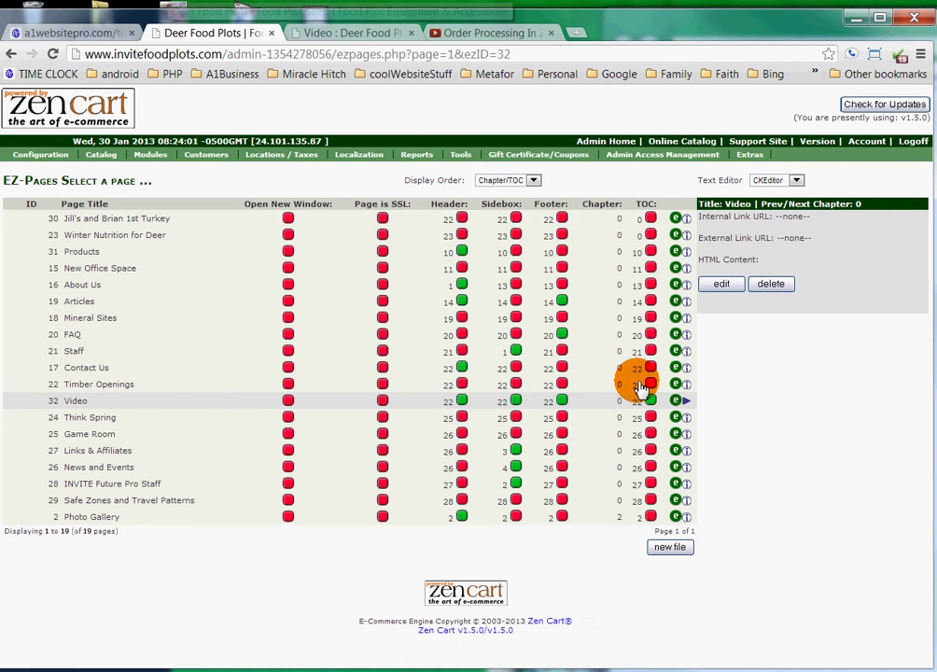
left_click(722, 286)
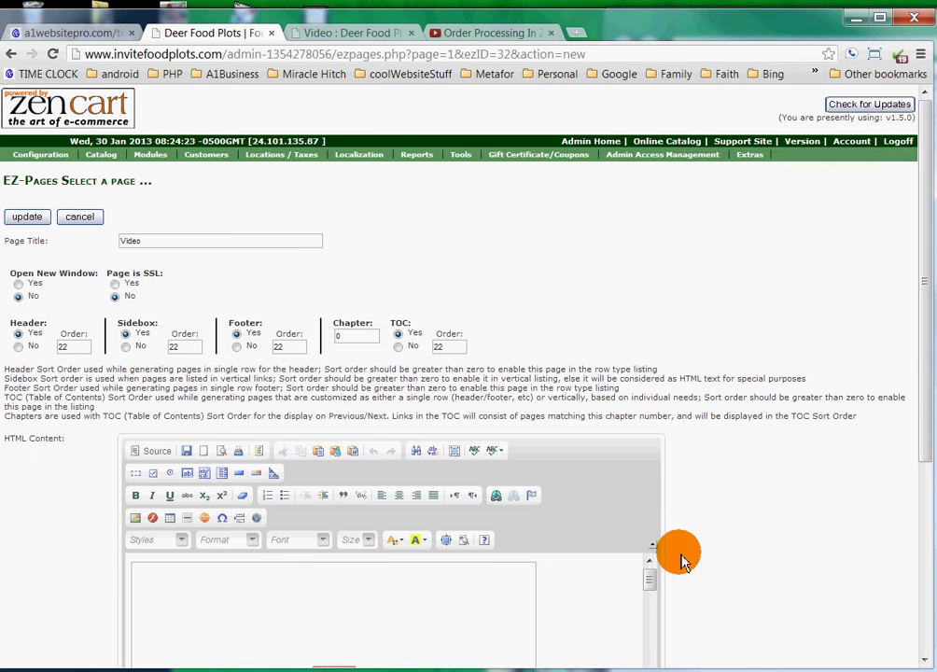
scroll(753, 527, "down", 3)
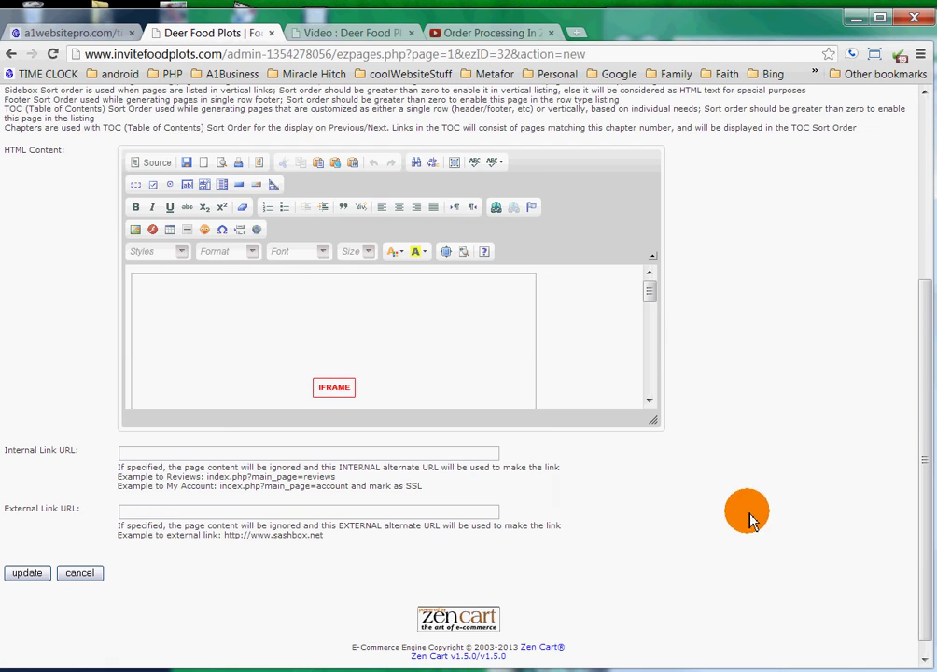
left_click(153, 164)
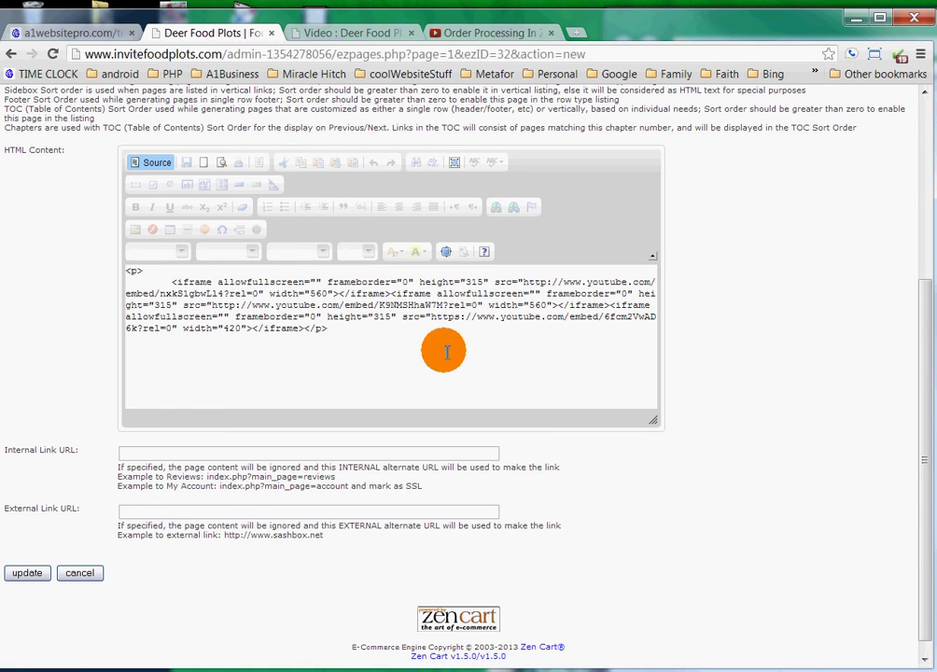
left_click_drag(653, 419, 711, 539)
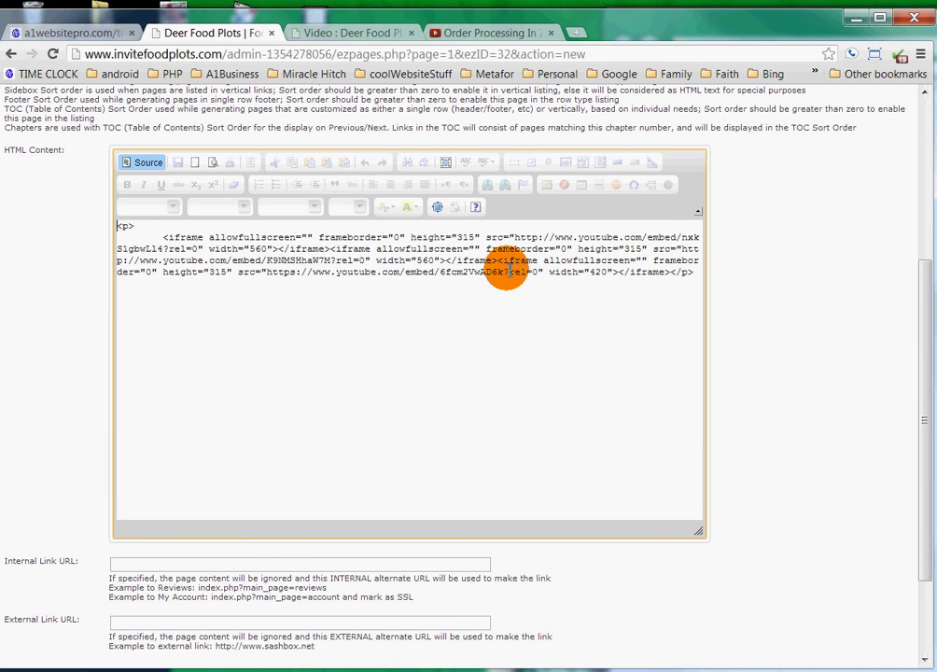
Step: Separate the three iframes with blank lines in the source and close the first one's paragraph with </p>
left_click(501, 262)
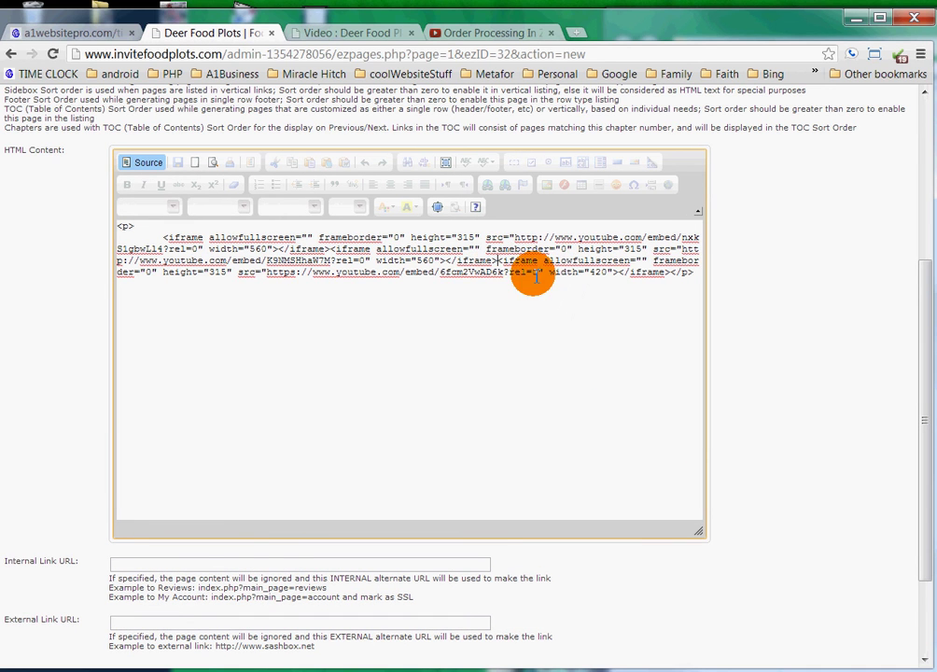
key("Return")
key("Return")
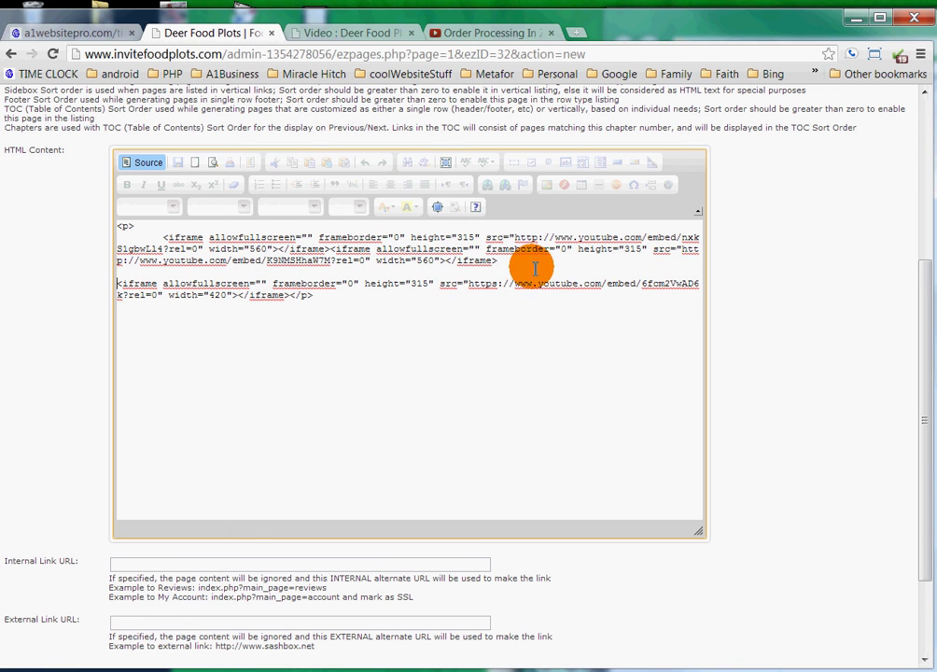
left_click(332, 249)
key("Return")
key("Return")
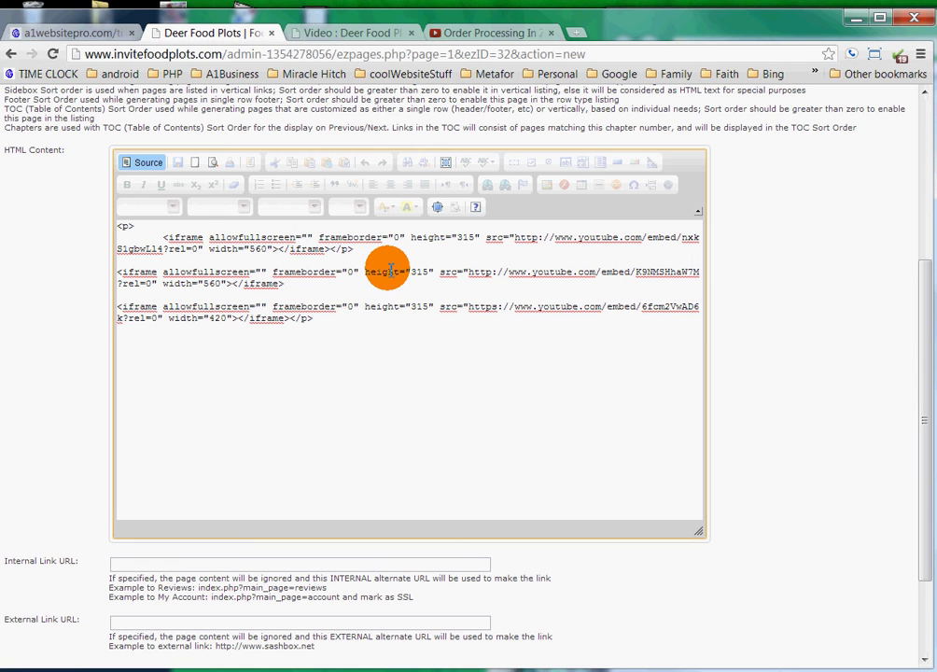
Step: Wrap the second iframe in <p> and </p> tags and add an opening <p> before the third iframe
left_click(119, 272)
type("<p>")
left_click(313, 284)
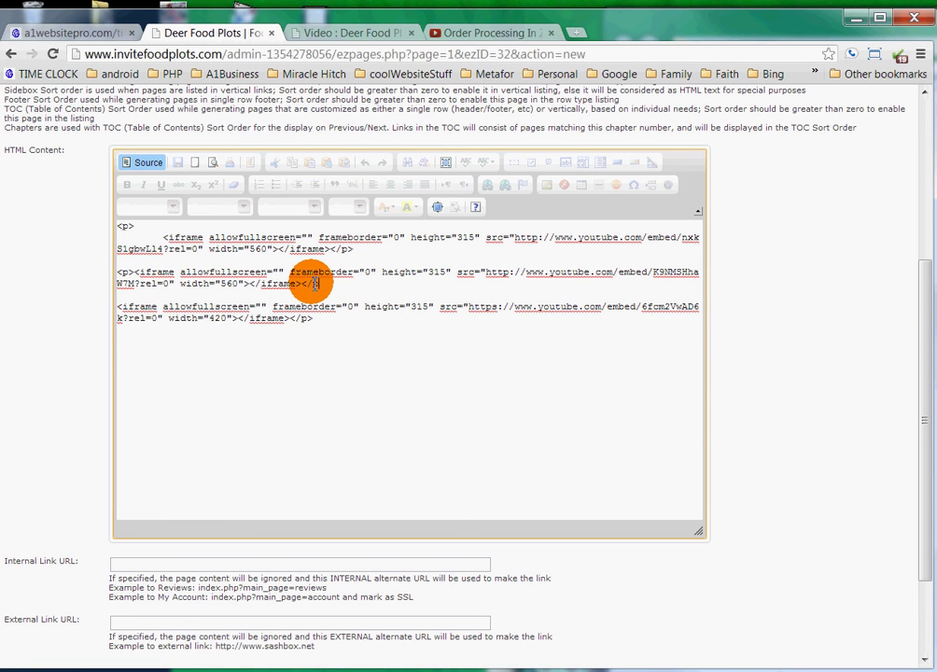
left_click(118, 307)
type("<p>")
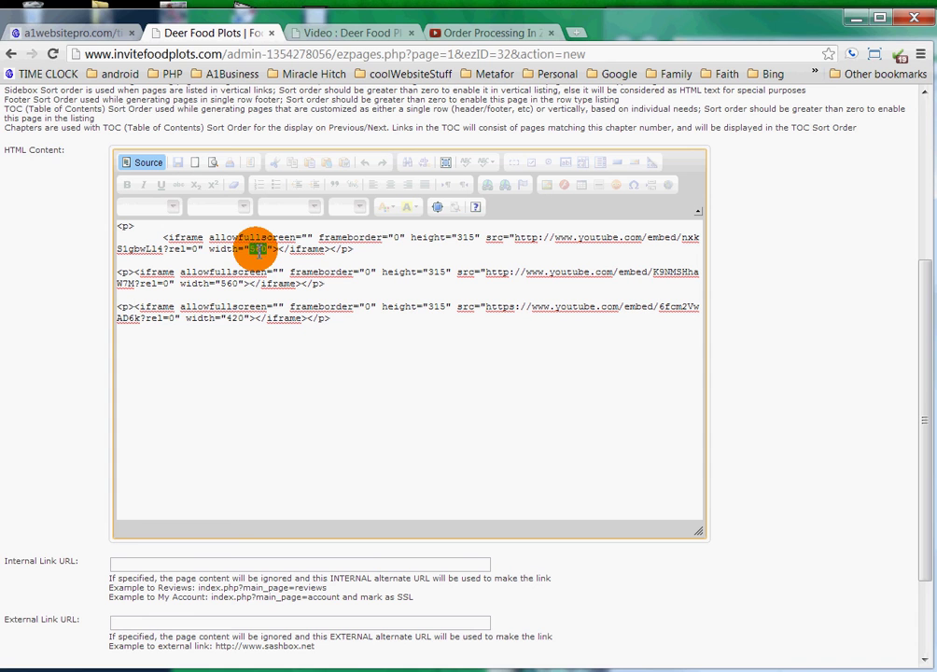
Step: Set the third iframe's width to 560 to match the other videos and save the page
double_click(228, 283)
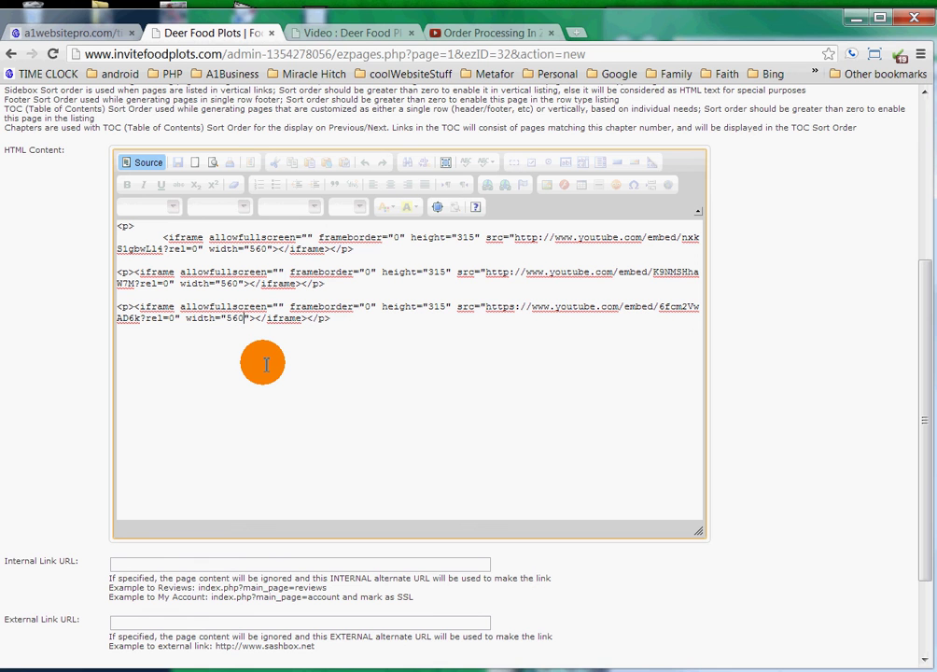
scroll(914, 454, "down", 3)
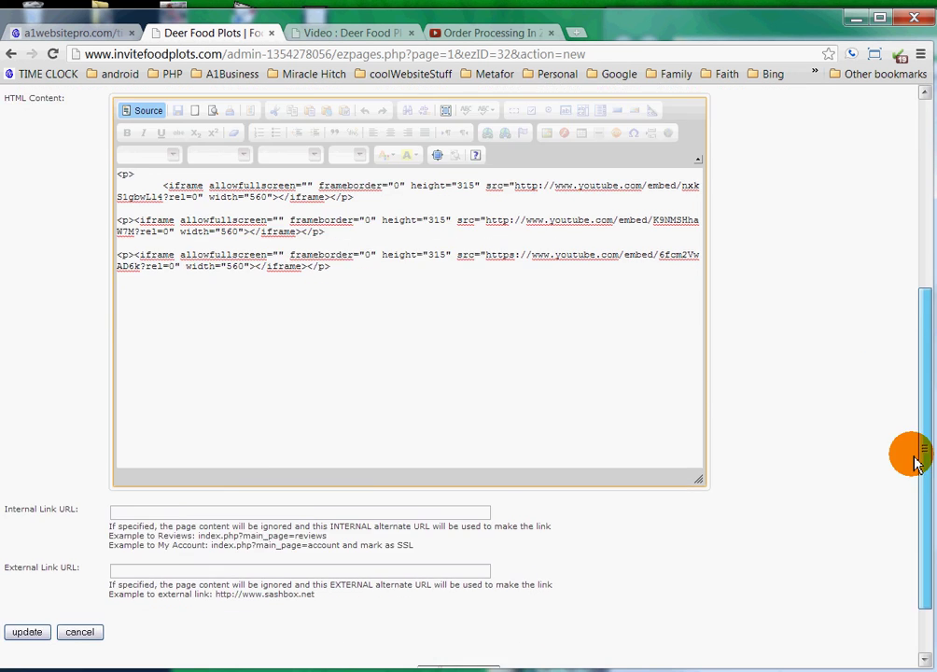
left_click(28, 557)
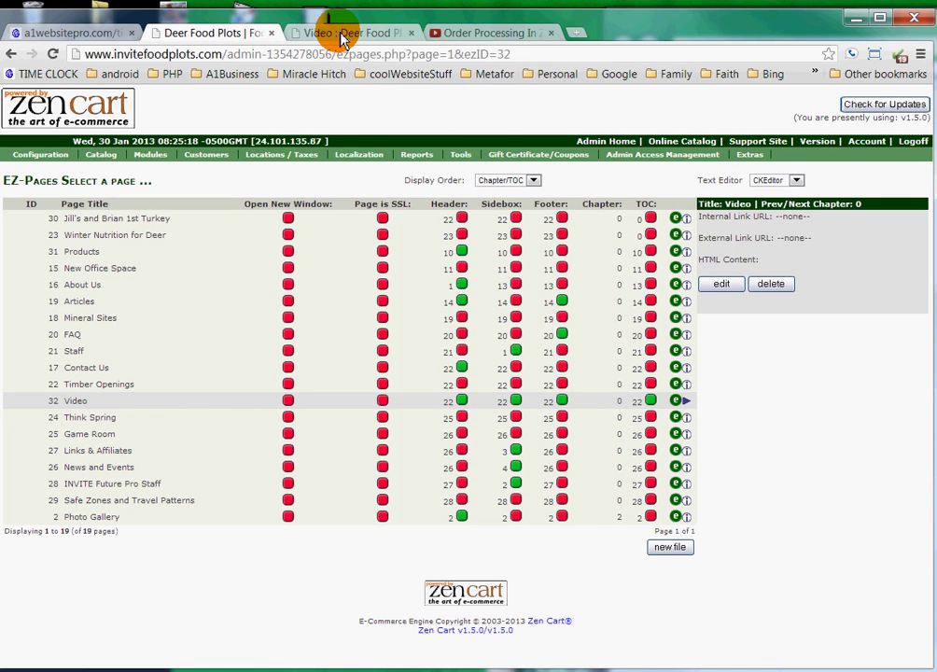
Step: Reload the storefront's Video page, check the spacing and size of the embedded videos, and return to the Zen Cart admin
left_click(338, 34)
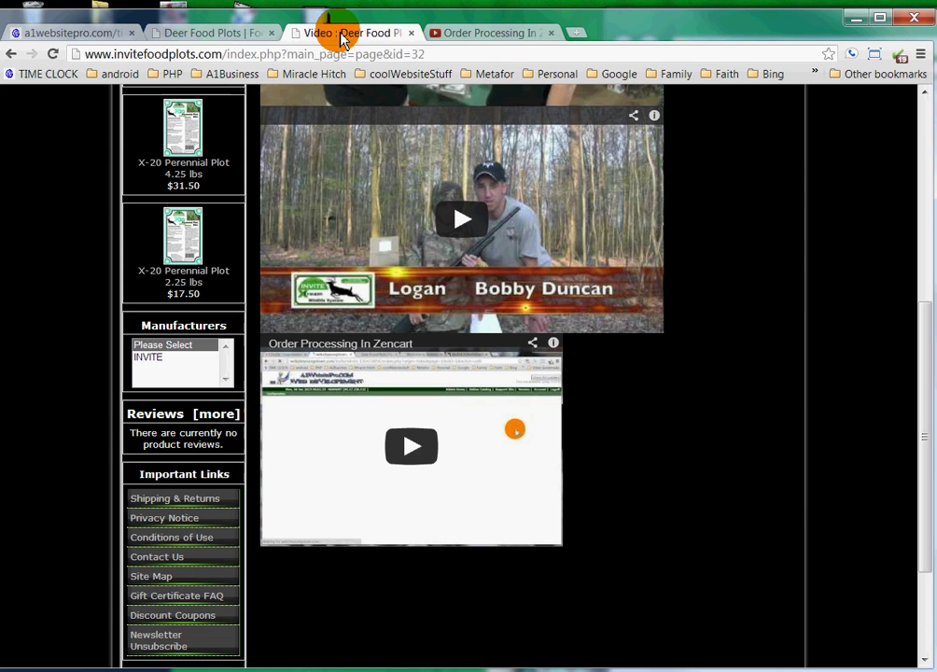
left_click(55, 54)
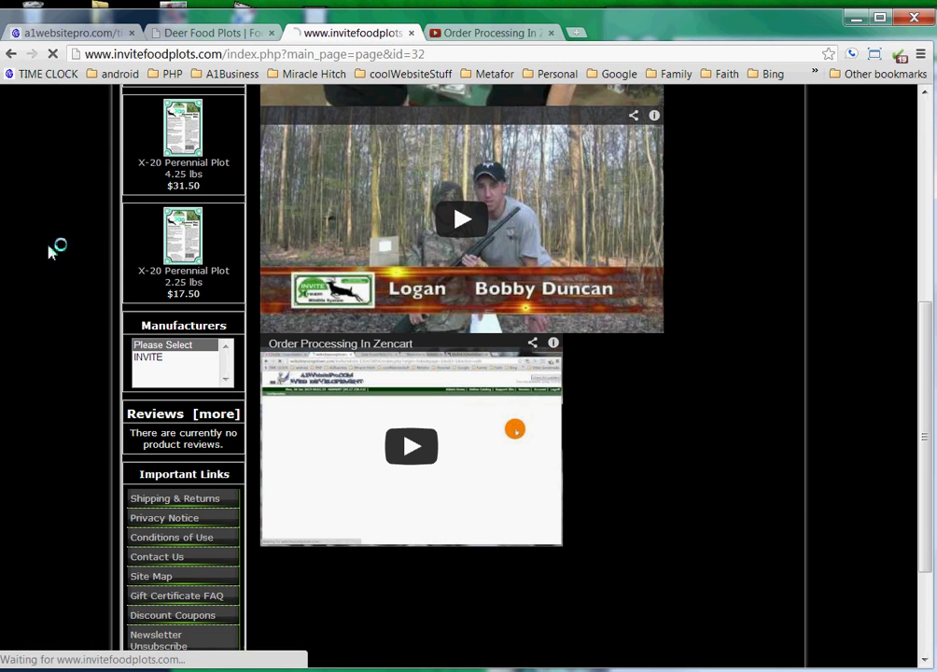
scroll(737, 434, "down", 4)
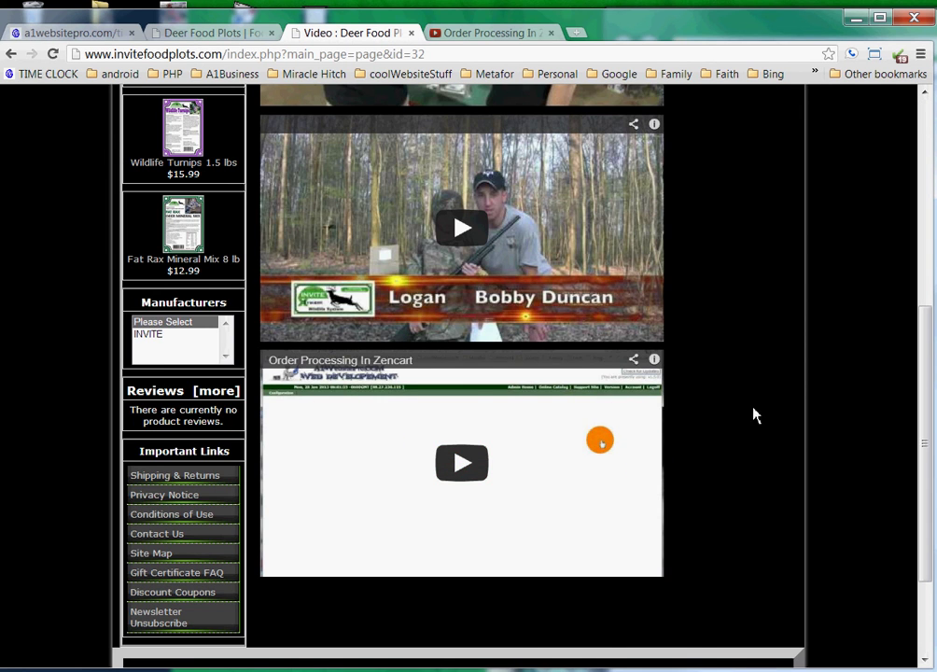
scroll(763, 410, "down", 2)
scroll(757, 410, "up", 2)
left_click(235, 35)
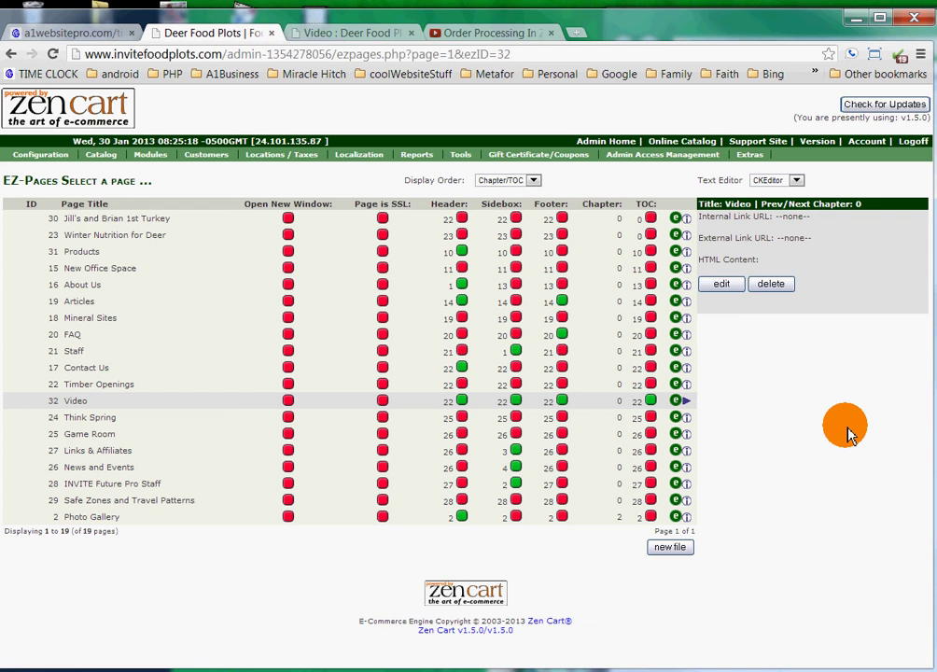